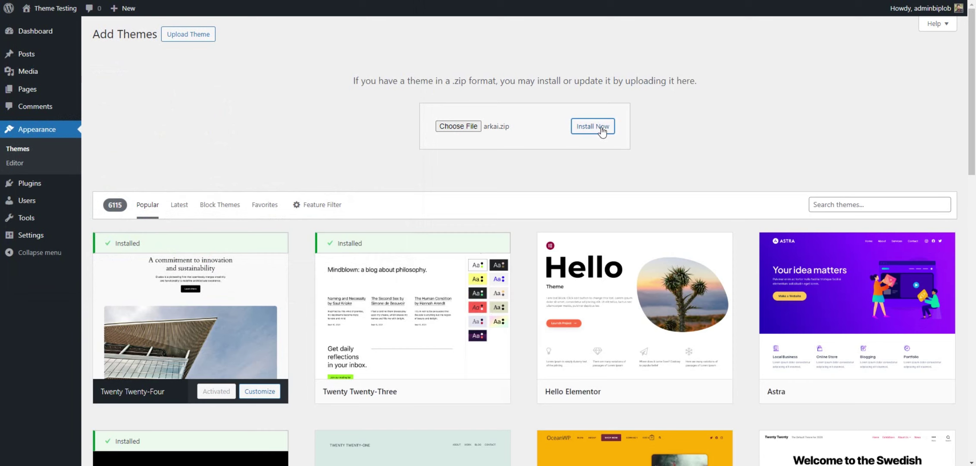
# - Install the uploaded arkai.zip theme and activate it on the site
pyautogui.click(593, 127)
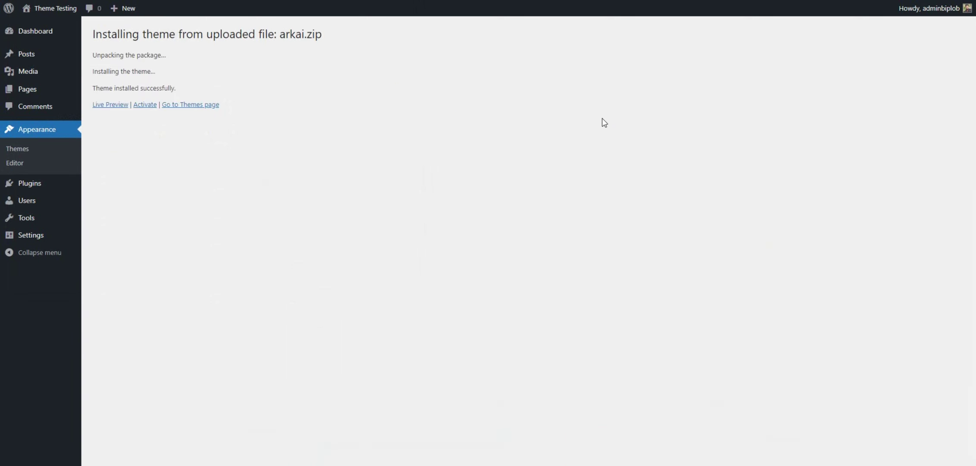
pyautogui.click(146, 104)
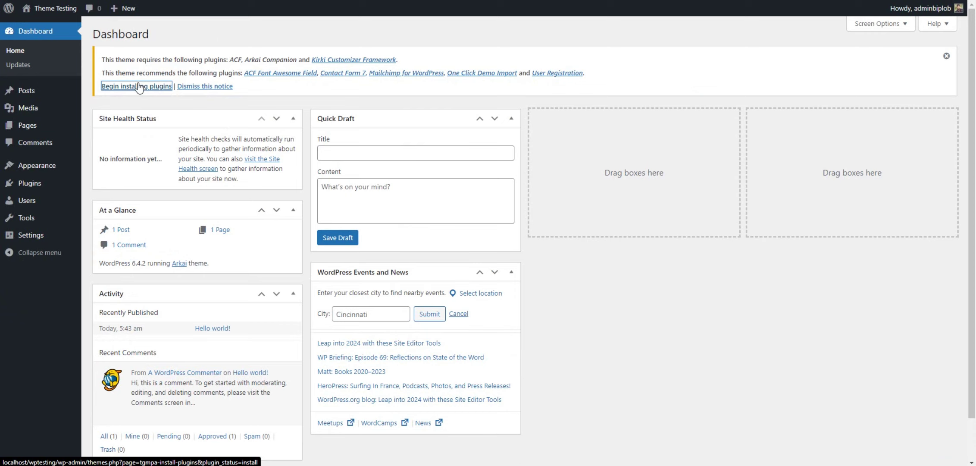
# - Install all of the theme's required and recommended plugins at once with the Install bulk action
pyautogui.click(138, 81)
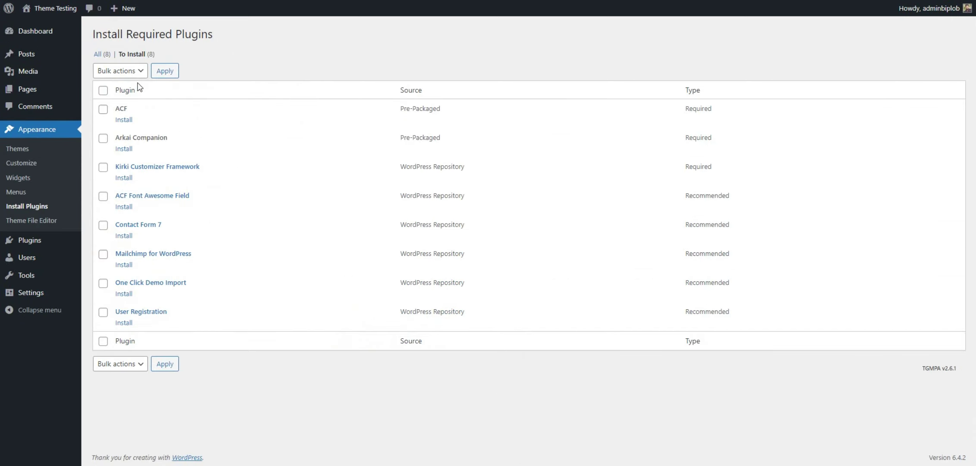
pyautogui.click(103, 90)
pyautogui.click(130, 73)
pyautogui.click(113, 94)
pyautogui.click(164, 71)
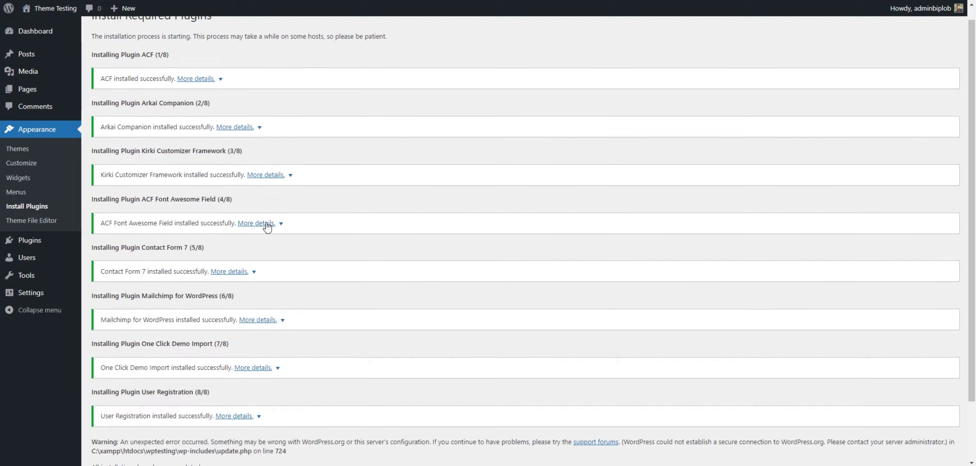
# - Return to the required plugins installer and bulk-activate every installed plugin
pyautogui.scroll(-2, 216, 323)
pyautogui.click(154, 413)
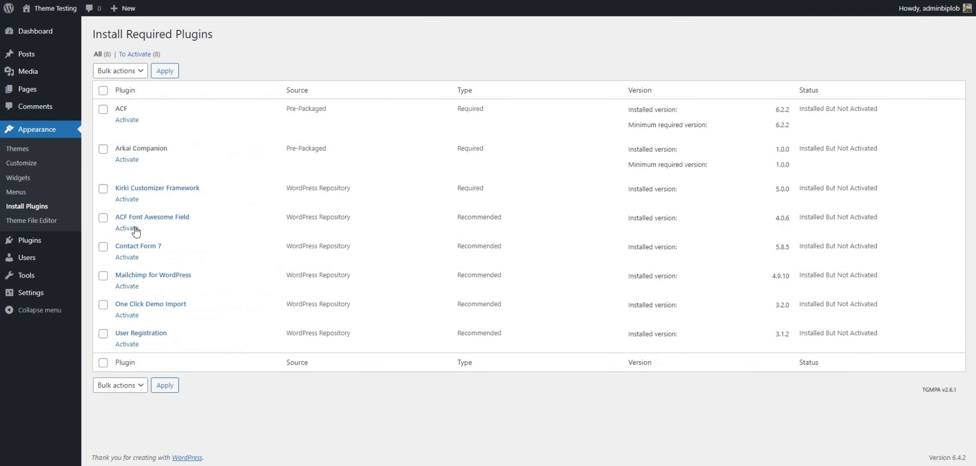
pyautogui.click(103, 90)
pyautogui.click(130, 71)
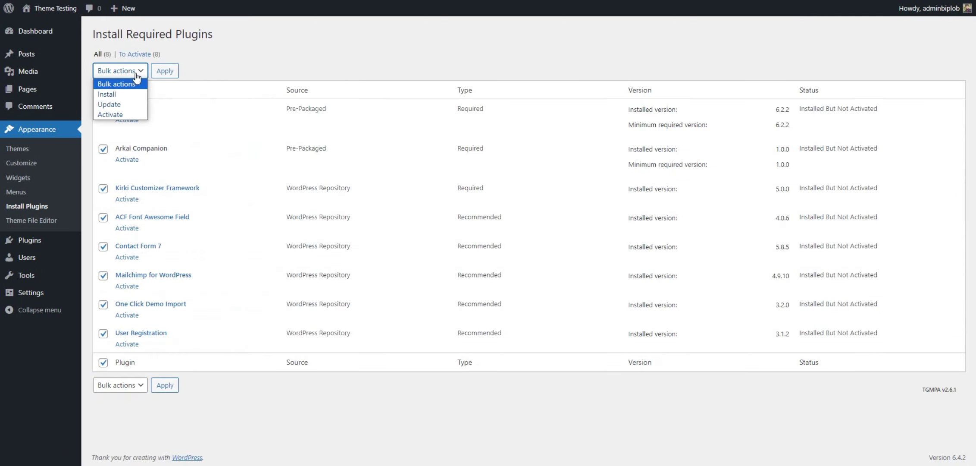
pyautogui.click(132, 98)
pyautogui.click(165, 71)
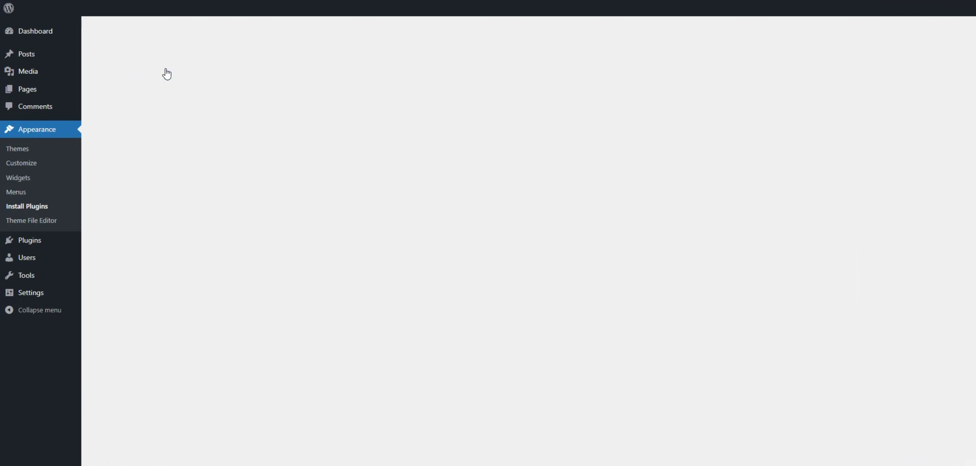
pyautogui.click(225, 121)
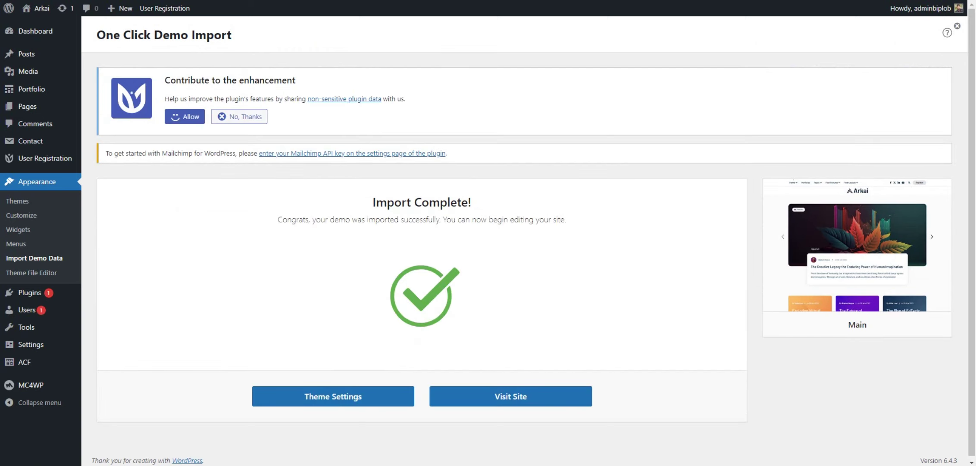
# - Visit the site after the demo import and look through its front page
pyautogui.click(503, 396)
pyautogui.scroll(-10, 789, 258)
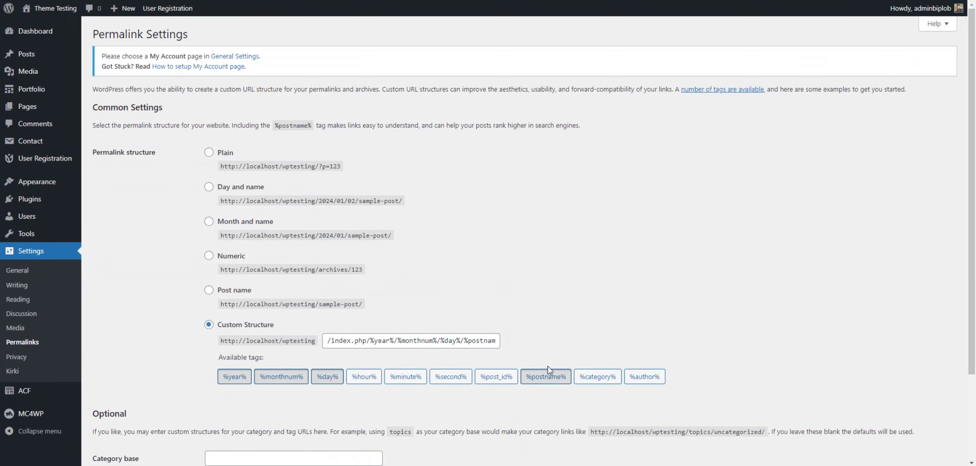
# - Set the permalink structure to Post name and save the changes
pyautogui.click(223, 293)
pyautogui.scroll(-3, 213, 290)
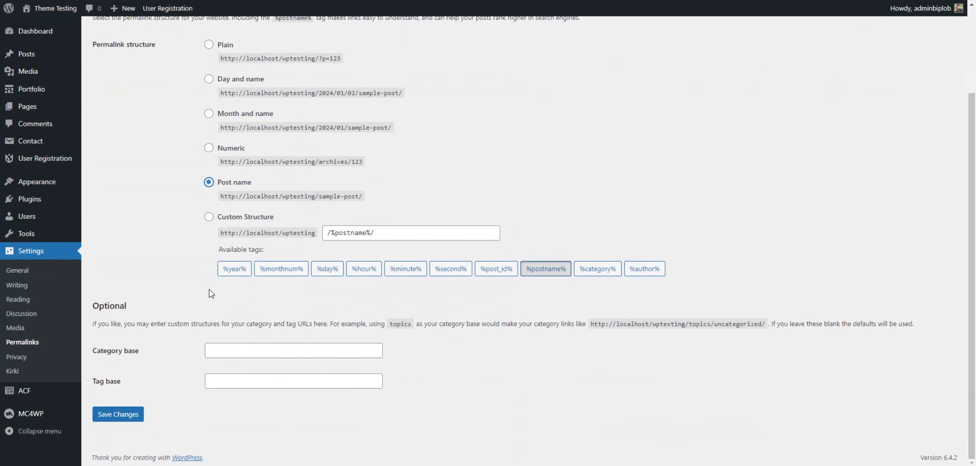
pyautogui.click(114, 414)
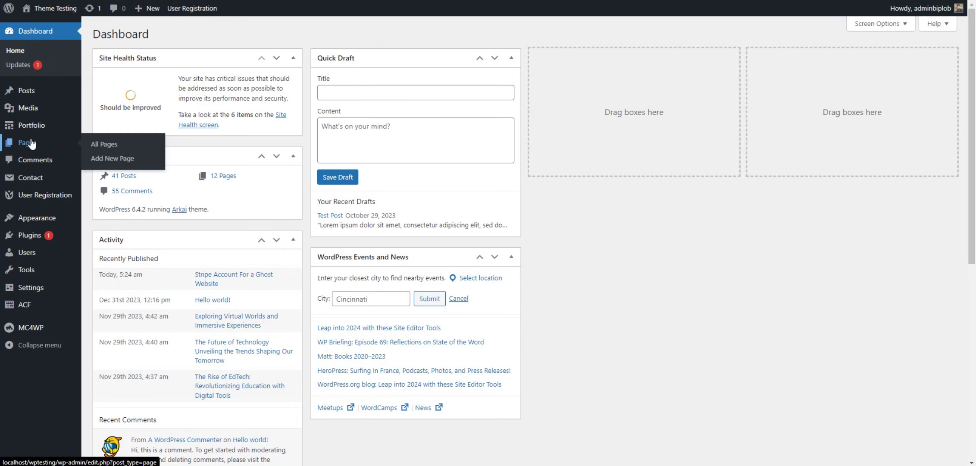
# - Create a new page titled "Contact" and publish it
pyautogui.click(29, 143)
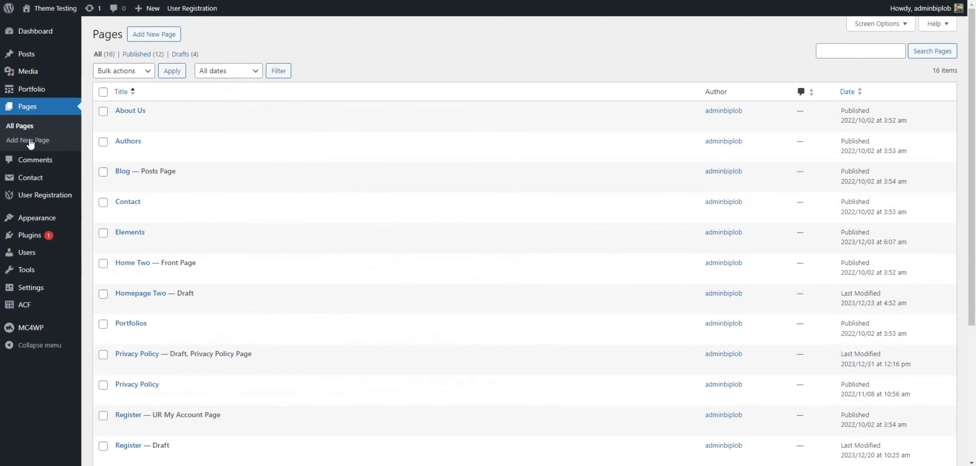
pyautogui.click(149, 37)
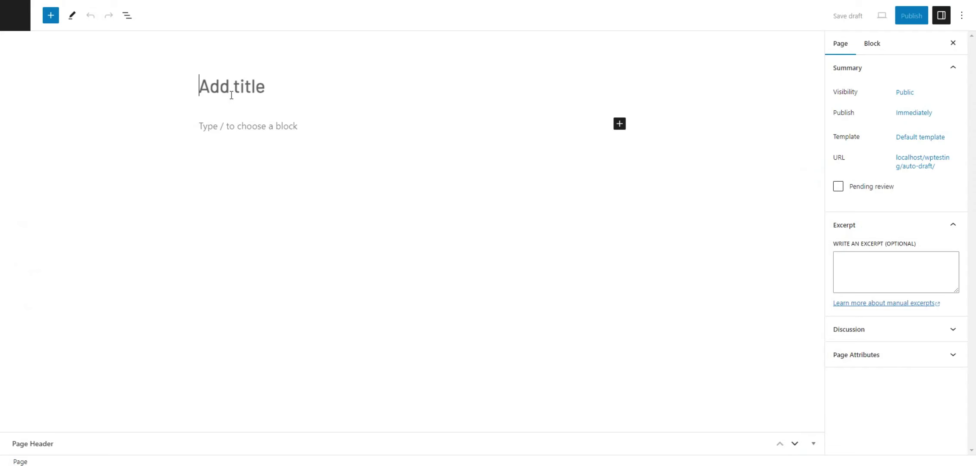
pyautogui.write('Contact')
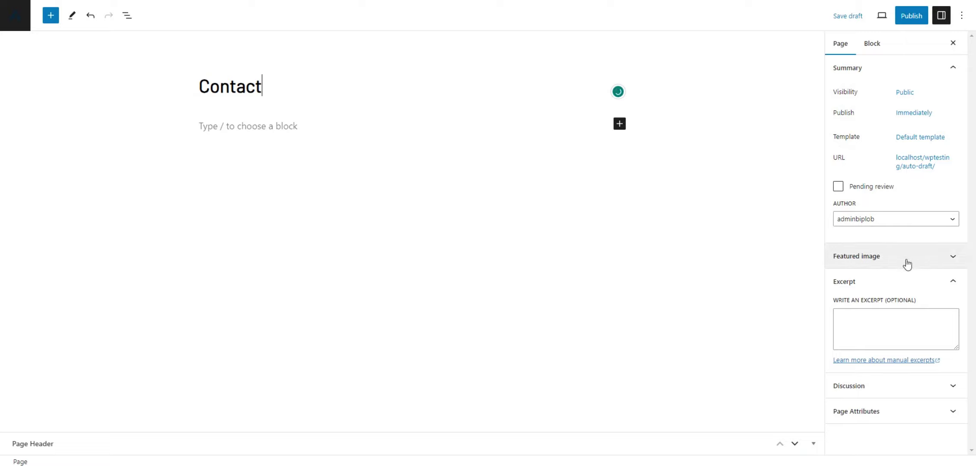
pyautogui.click(923, 258)
pyautogui.click(912, 16)
pyautogui.click(853, 18)
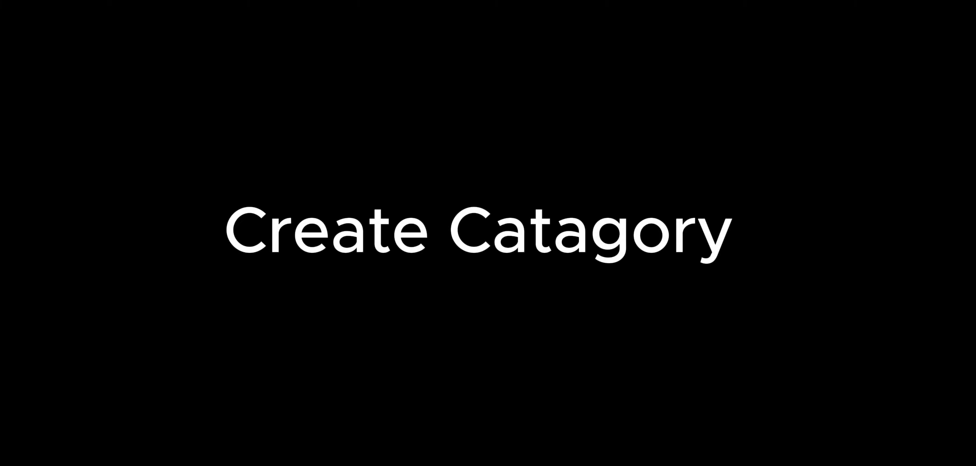
# - Start a new post category named "New Fashion" with the slug "new-fashion"
pyautogui.moveTo(34, 94)
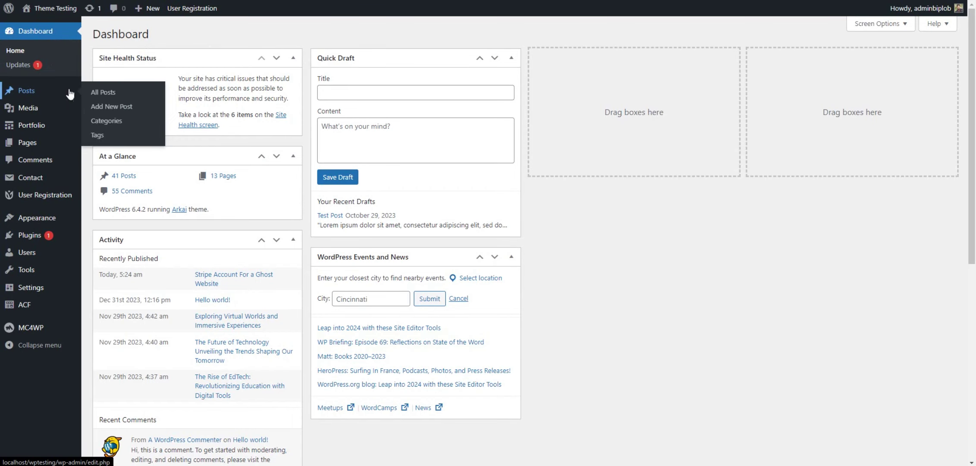
pyautogui.click(103, 122)
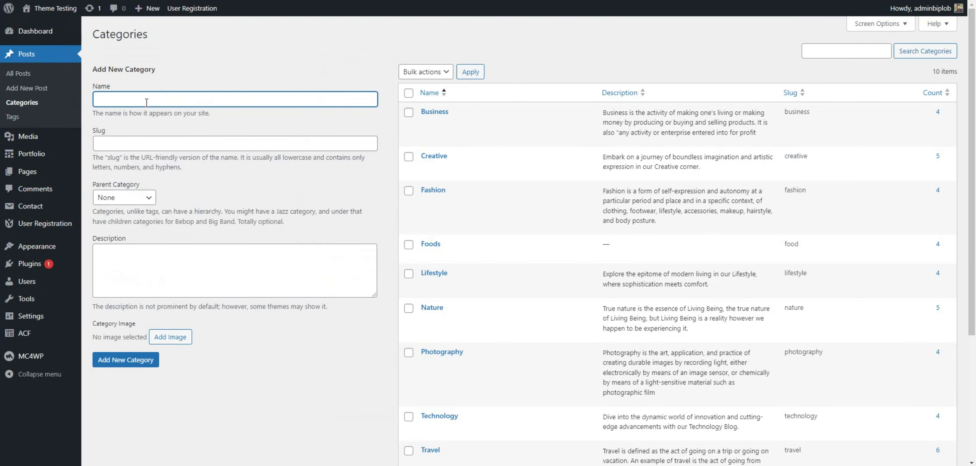
pyautogui.write('New Fashion')
pyautogui.press('Tab')
pyautogui.write('Ne')
pyautogui.press('BackSpace')
pyautogui.press('BackSpace')
pyautogui.write('new')
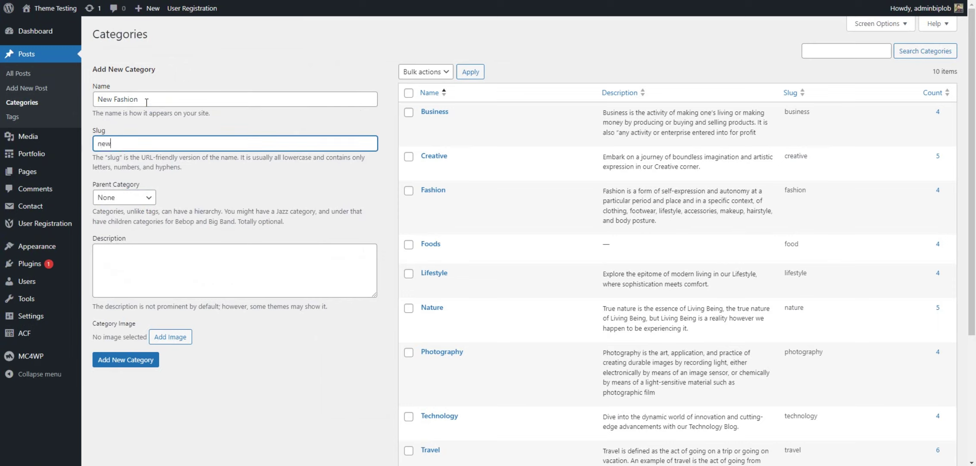
pyautogui.write('-fashion')
# - Enter the description "Embark on a journey of boundless imagination and artistic expression in our Creative corner.", choose an image and add the category
pyautogui.click(125, 250)
pyautogui.write('Embark on a journey of boundless imagination and artistic expression in our Creative corner.')
pyautogui.click(185, 339)
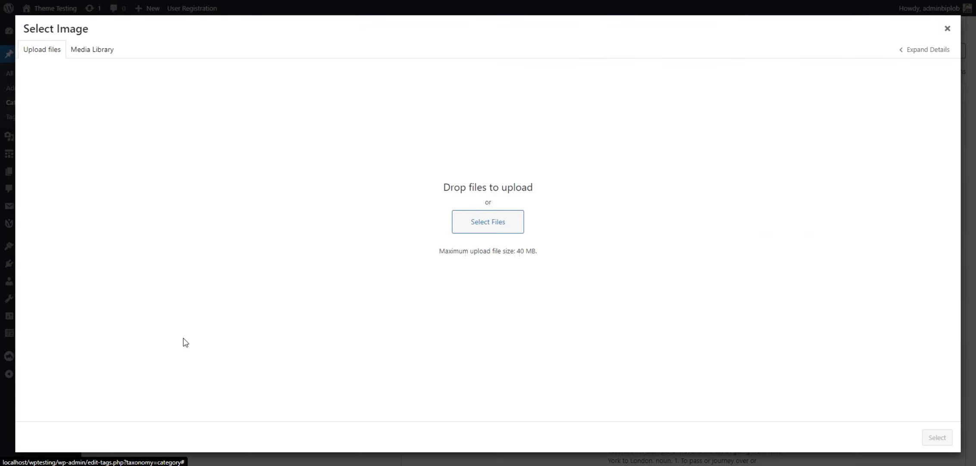
pyautogui.click(935, 437)
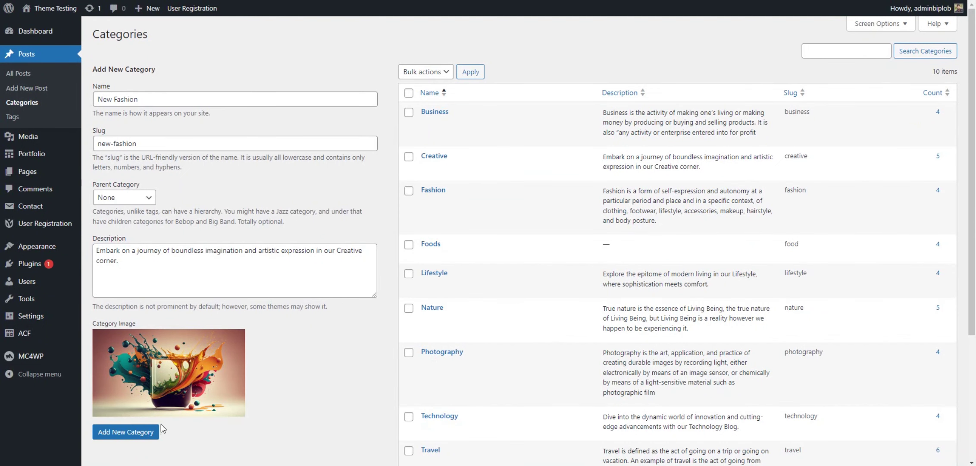
pyautogui.click(129, 435)
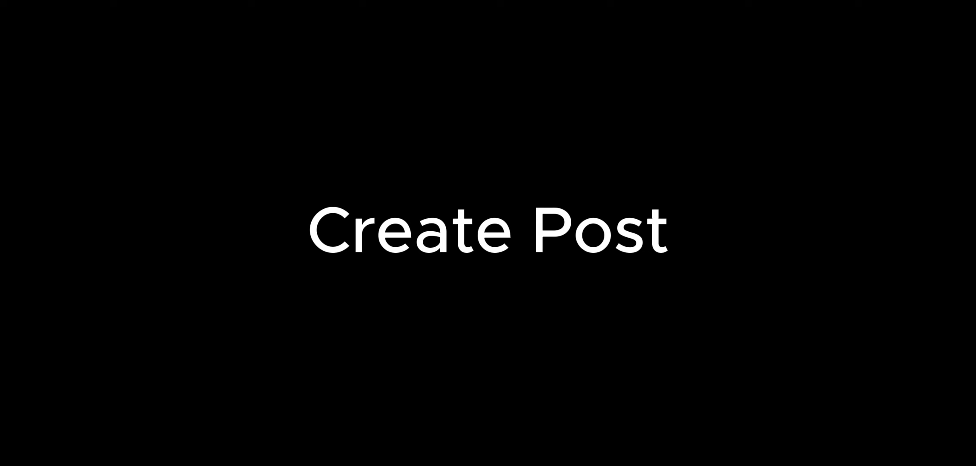
# - Create a new post titled "Stripe Account For a Ghost Website" and paste in the two-paragraph body about setting up a Stripe account
pyautogui.moveTo(34, 91)
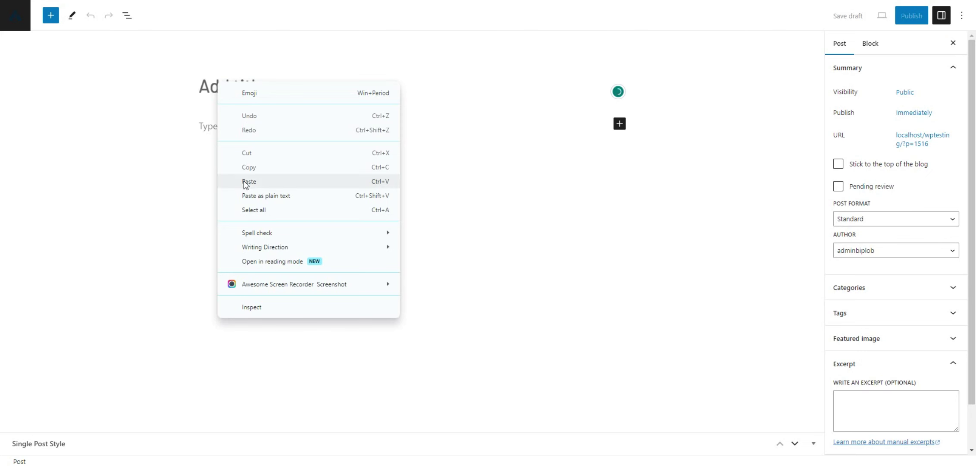
pyautogui.click(246, 180)
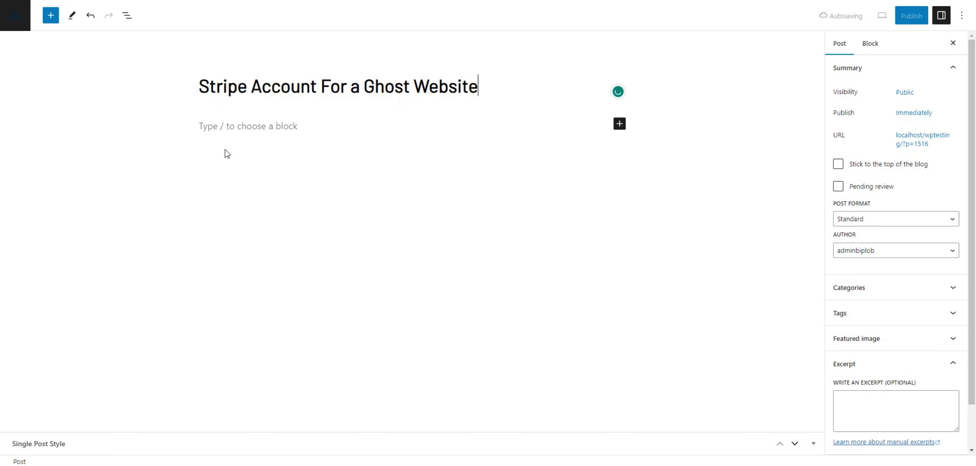
pyautogui.rightClick(229, 127)
pyautogui.click(275, 225)
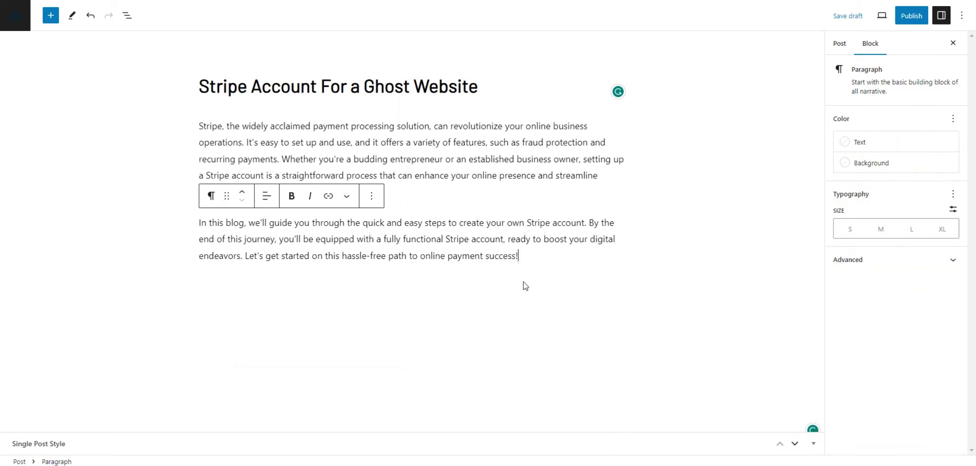
# - Expand the post's category and tag settings and add the most-used tags Creativity and Nature
pyautogui.click(839, 44)
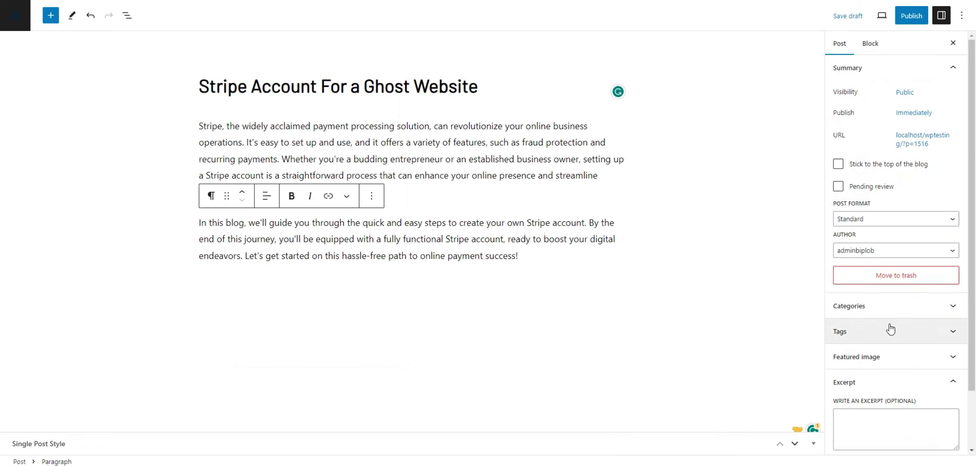
pyautogui.click(945, 307)
pyautogui.scroll(-2, 902, 330)
pyautogui.scroll(-3, 865, 318)
pyautogui.click(950, 421)
pyautogui.scroll(-4, 901, 383)
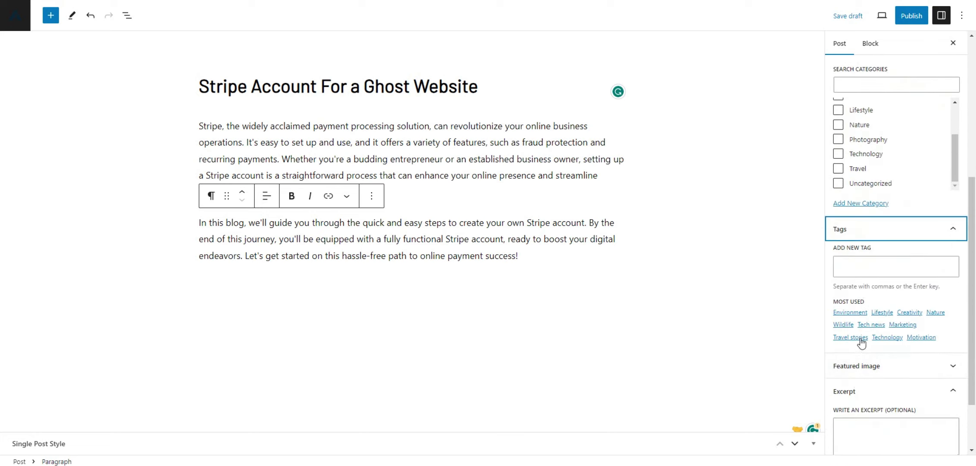
pyautogui.click(909, 314)
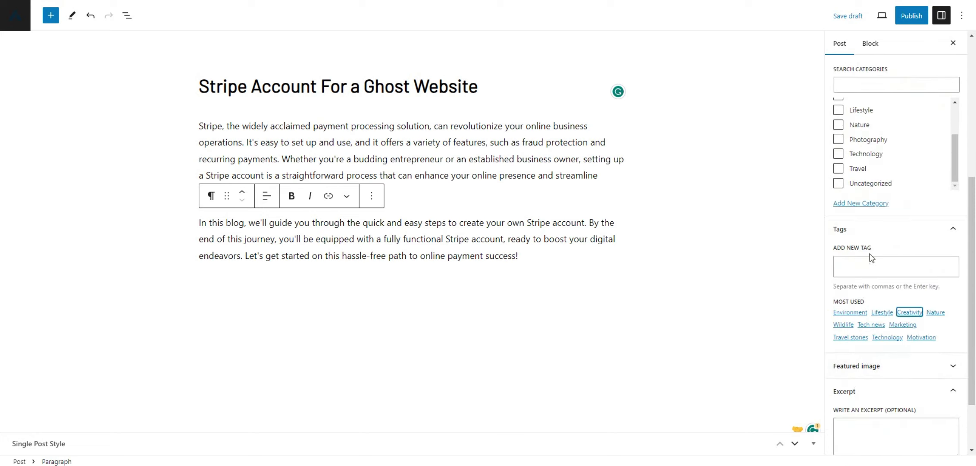
pyautogui.click(935, 315)
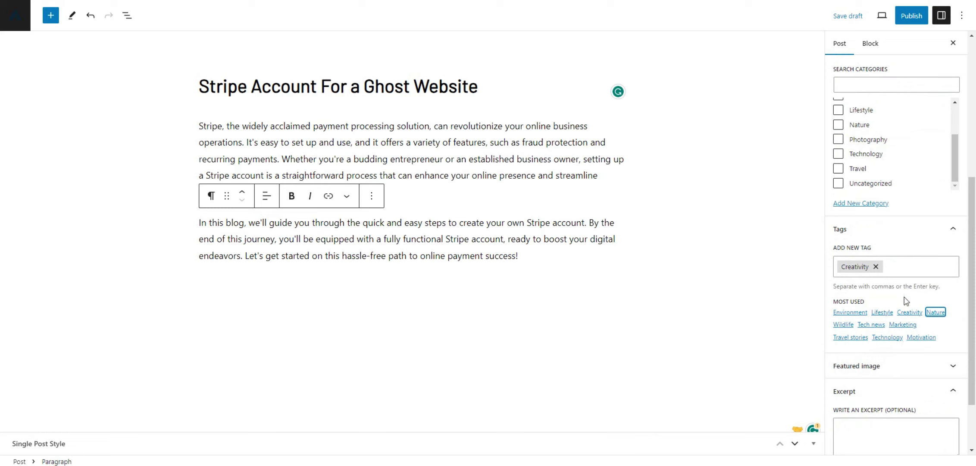
# - Select text in the post's first paragraph and reopen the post-level settings
pyautogui.click(201, 126)
pyautogui.moveTo(201, 126); pyautogui.dragTo(245, 144)
pyautogui.click(268, 150)
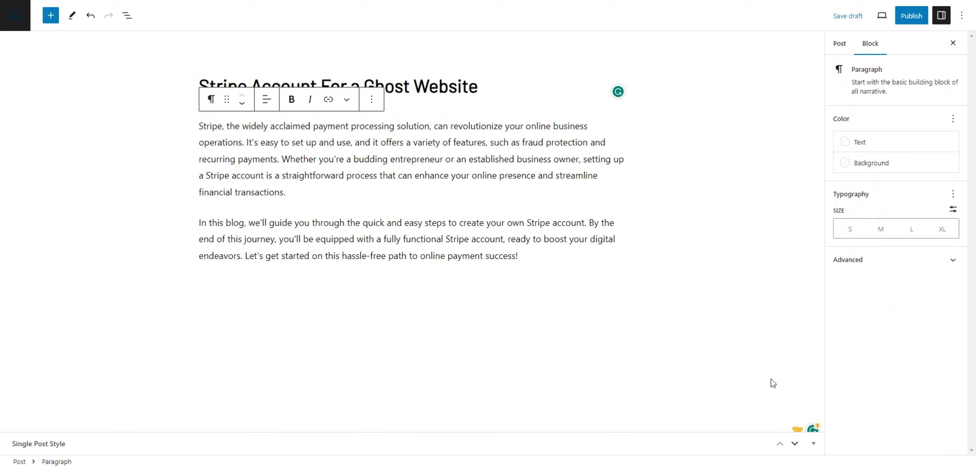
pyautogui.click(838, 48)
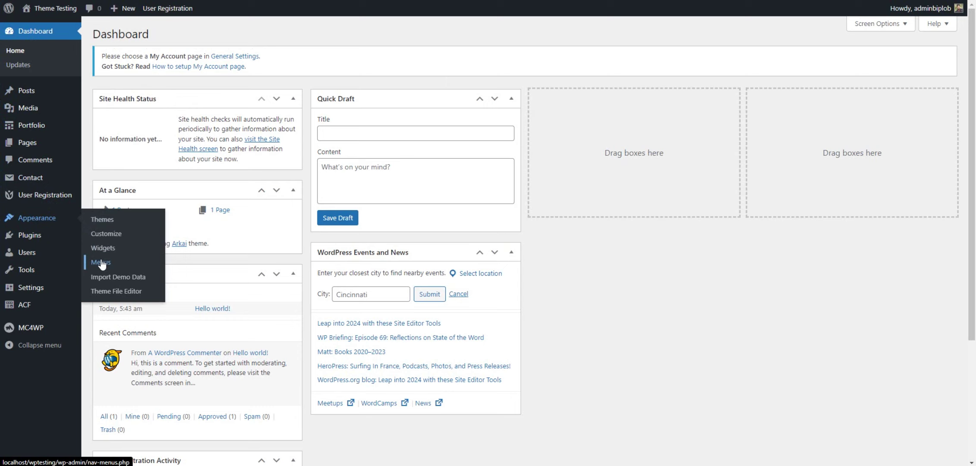
# - Create a navigation menu named "Main Menu"
pyautogui.click(137, 261)
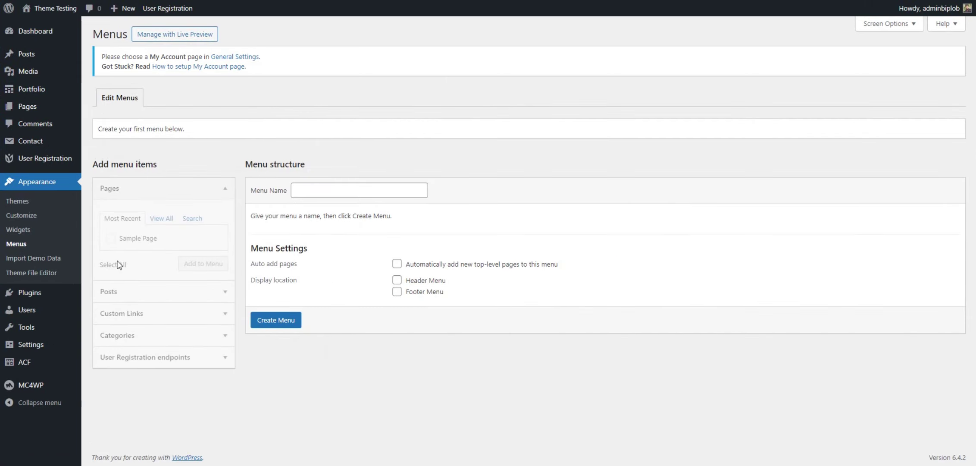
pyautogui.click(300, 187)
pyautogui.write('Main Menu')
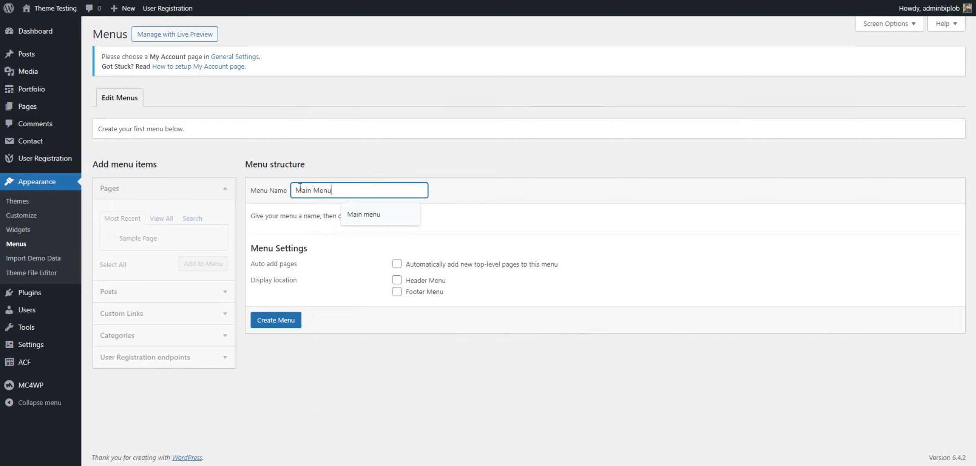
pyautogui.click(300, 320)
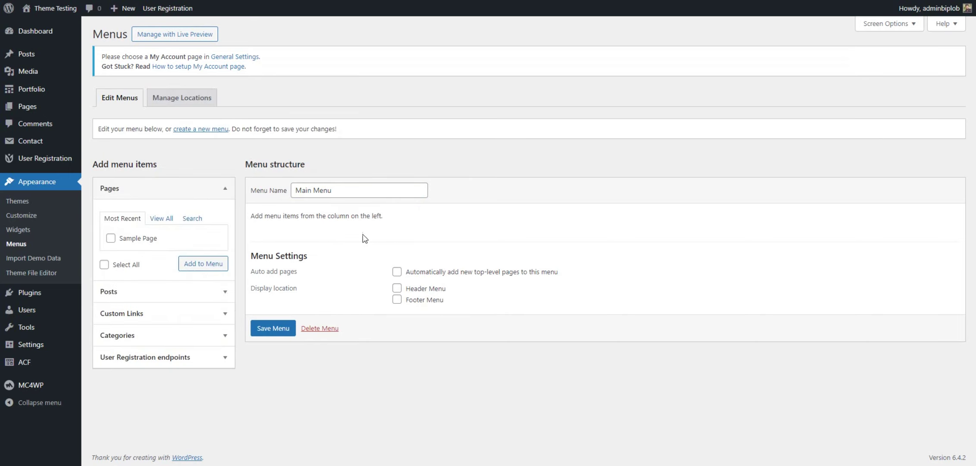
# - Find the Home page among all available pages and add it to Main Menu
pyautogui.click(161, 217)
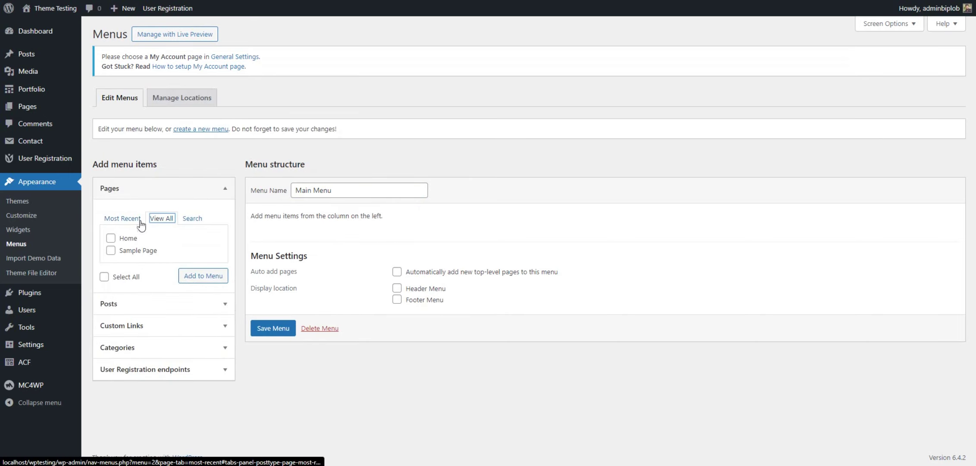
pyautogui.click(134, 219)
pyautogui.click(162, 218)
pyautogui.click(110, 237)
pyautogui.click(191, 275)
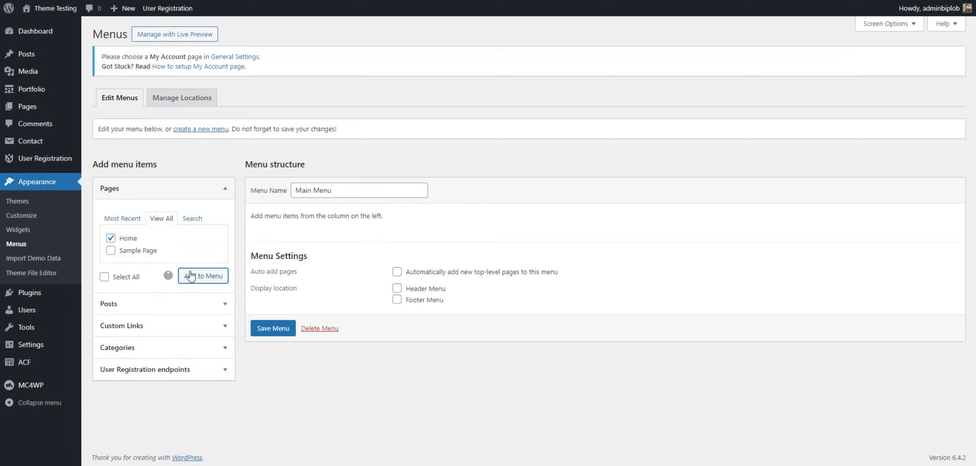
# - Add a custom link with URL # and link text "Contact" to Main Menu and save the menu
pyautogui.click(219, 325)
pyautogui.click(197, 269)
pyautogui.write('#')
pyautogui.press('Tab')
pyautogui.write('Contact')
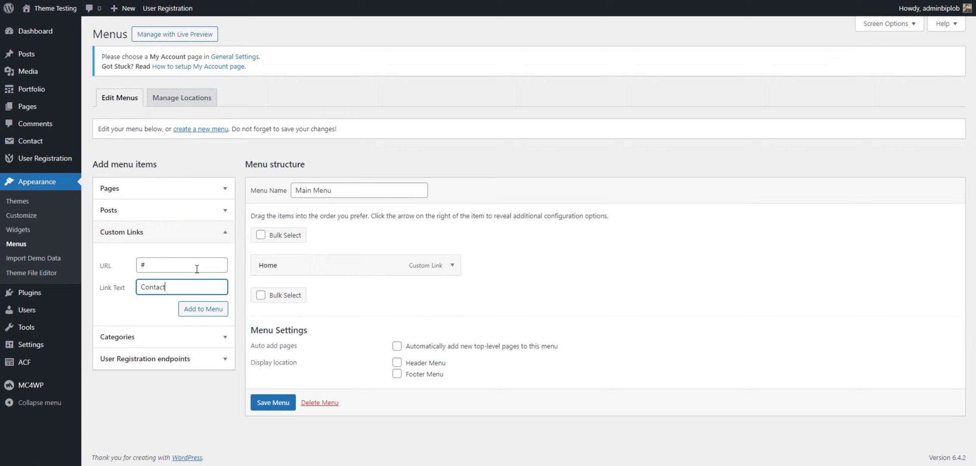
pyautogui.click(196, 308)
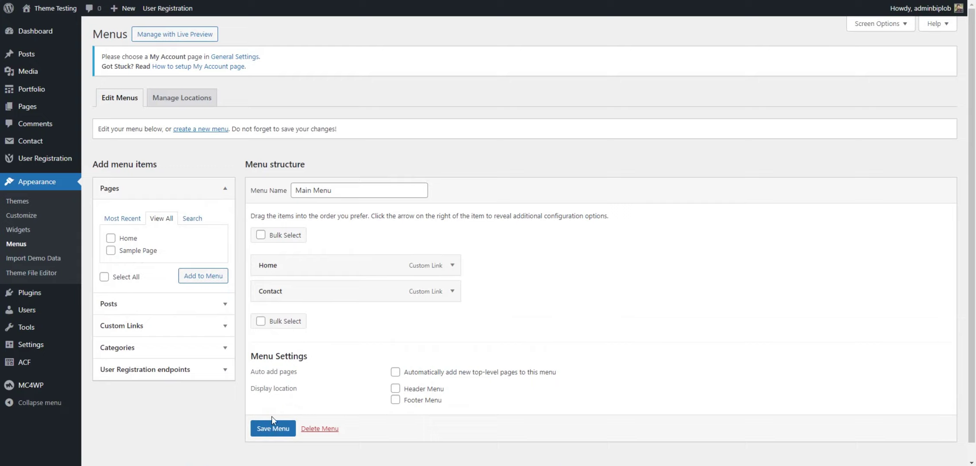
pyautogui.click(271, 425)
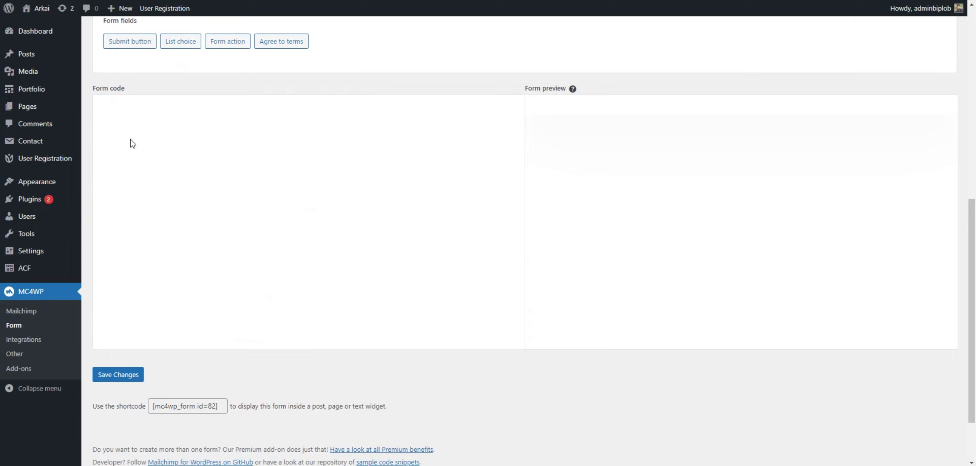
# - Paste the newsletter block markup into the Mailchimp sign-up form's code and save the form
pyautogui.click(137, 105)
pyautogui.rightClick(137, 105)
pyautogui.click(170, 199)
pyautogui.click(115, 375)
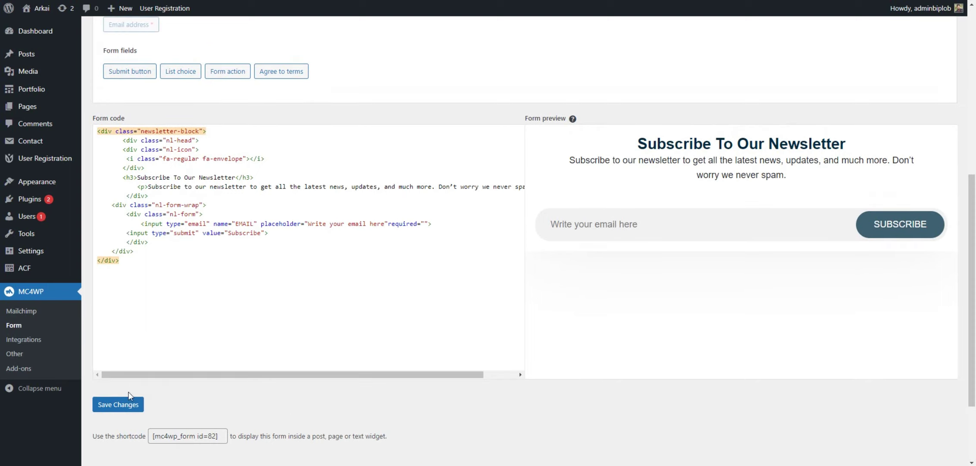
# - Copy the sign-up form's shortcode [mc4wp_form id=82]
pyautogui.click(158, 434)
pyautogui.rightClick(157, 433)
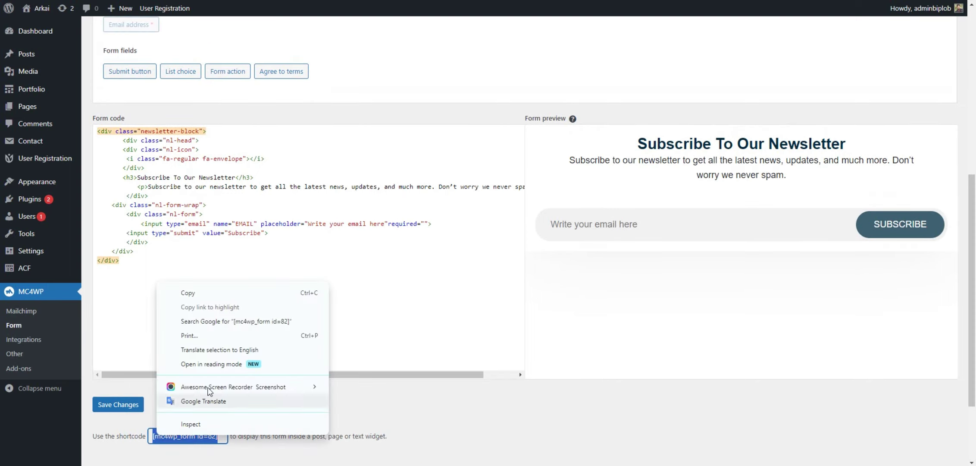
pyautogui.click(185, 296)
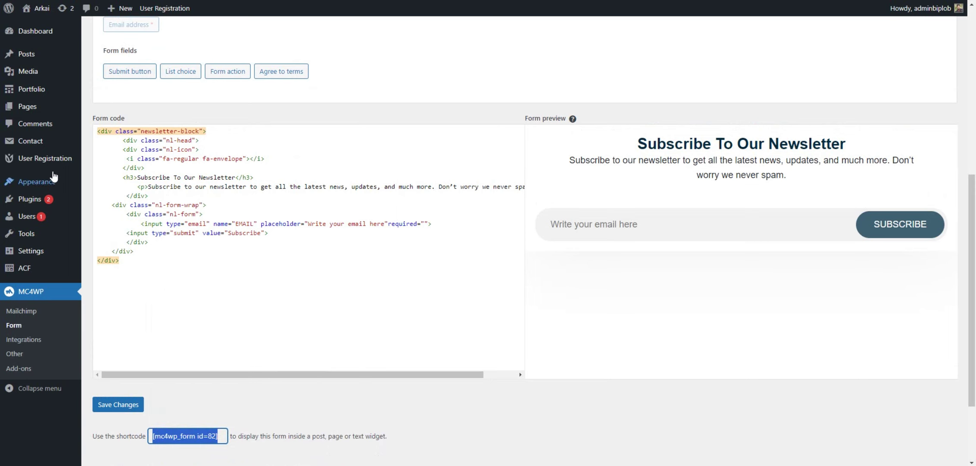
# - Paste the shortcode into the newsletter field of the theme options in the Customizer and publish the change
pyautogui.moveTo(41, 185)
pyautogui.click(104, 199)
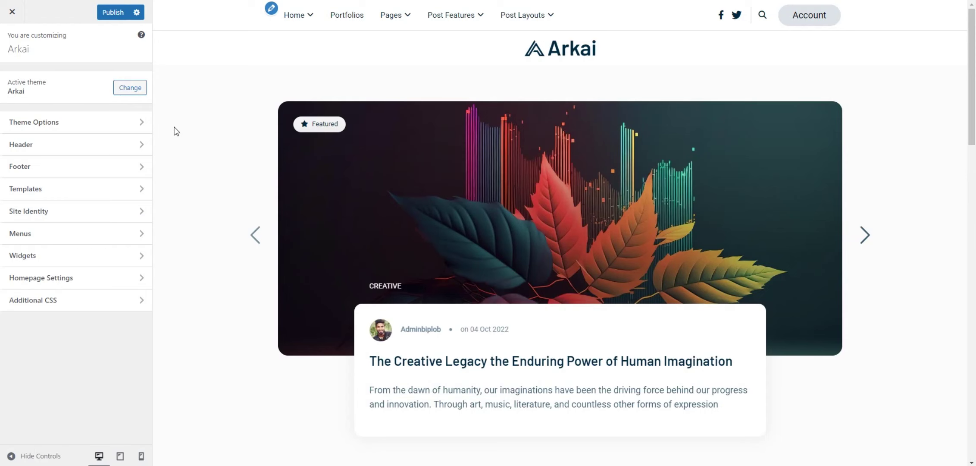
pyautogui.click(102, 127)
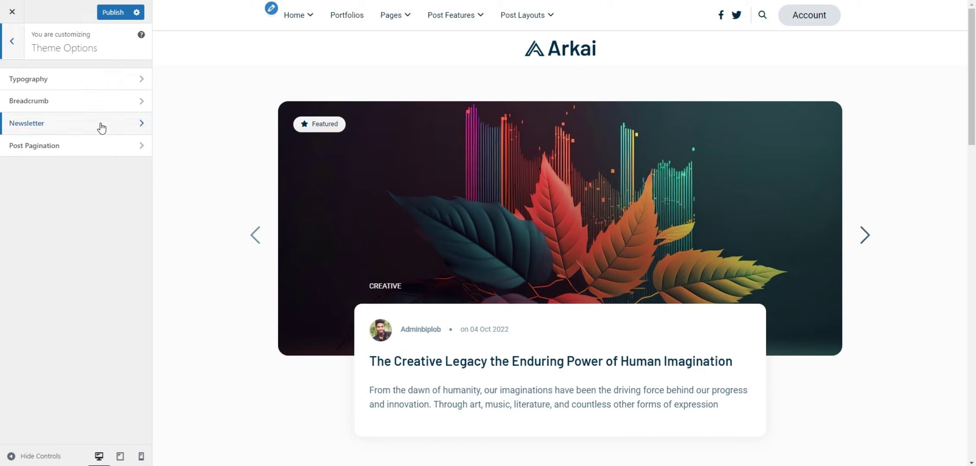
pyautogui.click(101, 127)
pyautogui.click(65, 149)
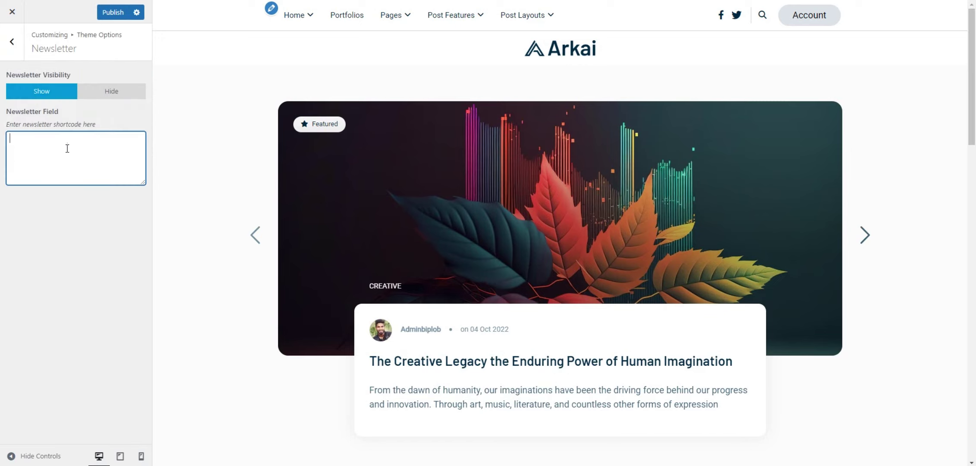
pyautogui.rightClick(67, 149)
pyautogui.click(98, 248)
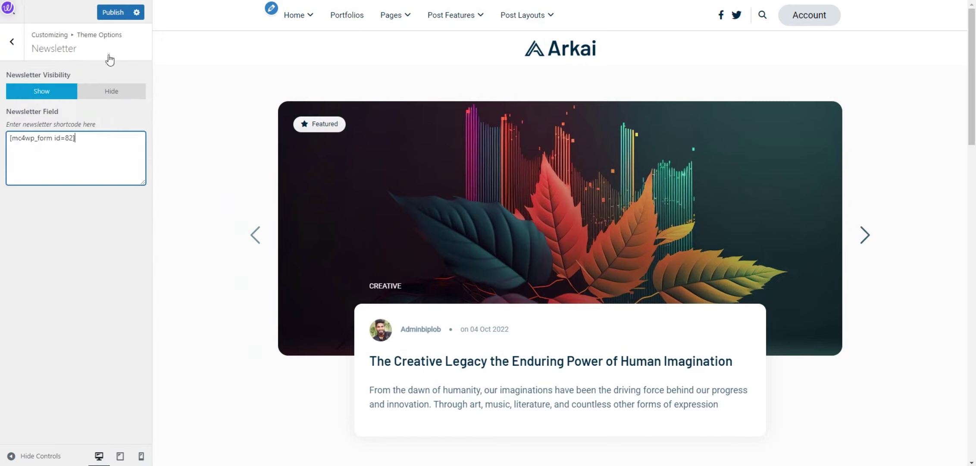
pyautogui.click(111, 13)
# - Check the newsletter section in the site preview, hide it and show it again
pyautogui.scroll(-20, 501, 142)
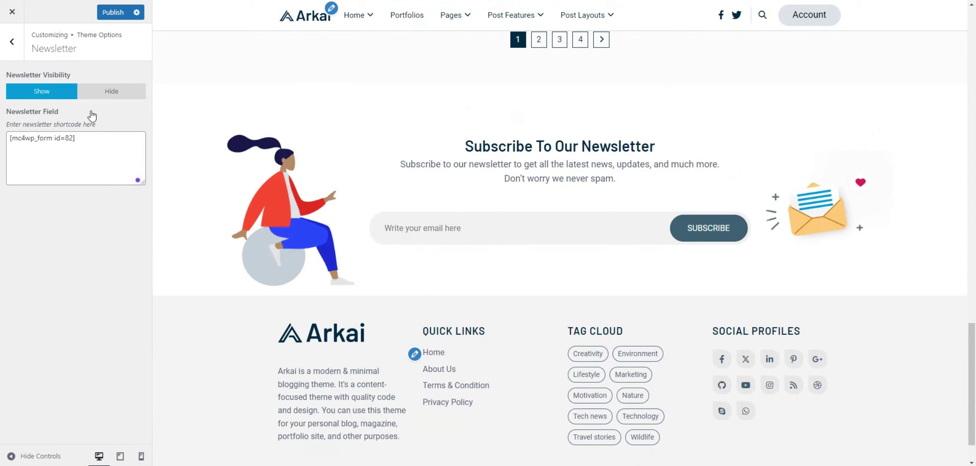
pyautogui.click(105, 98)
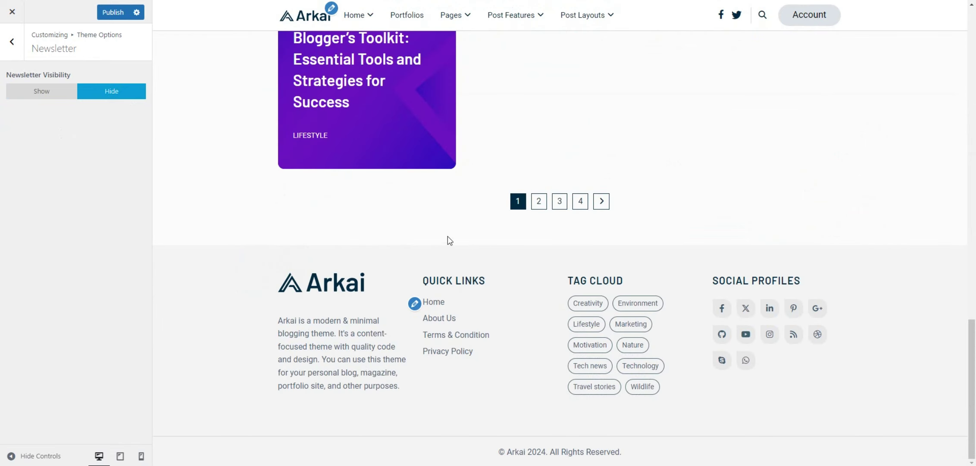
pyautogui.click(44, 93)
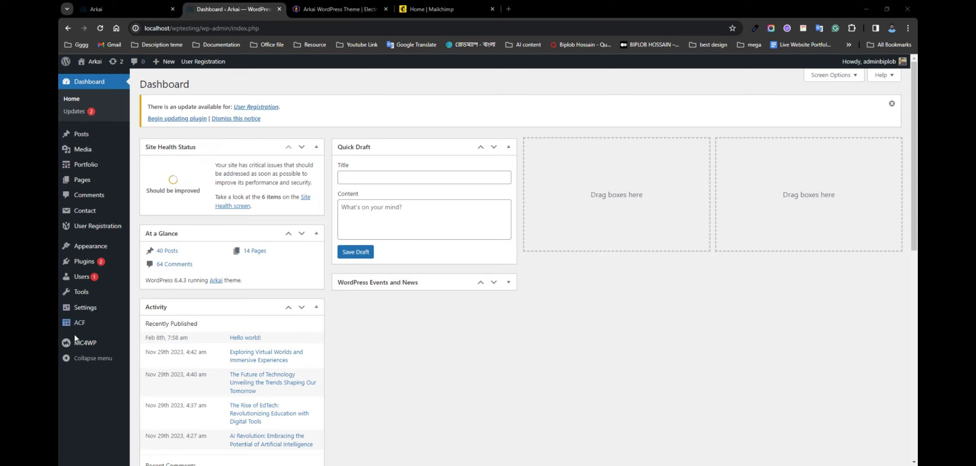
# - Open the Mailchimp for WordPress API settings and follow the link for getting an API key
pyautogui.moveTo(86, 343)
pyautogui.click(156, 347)
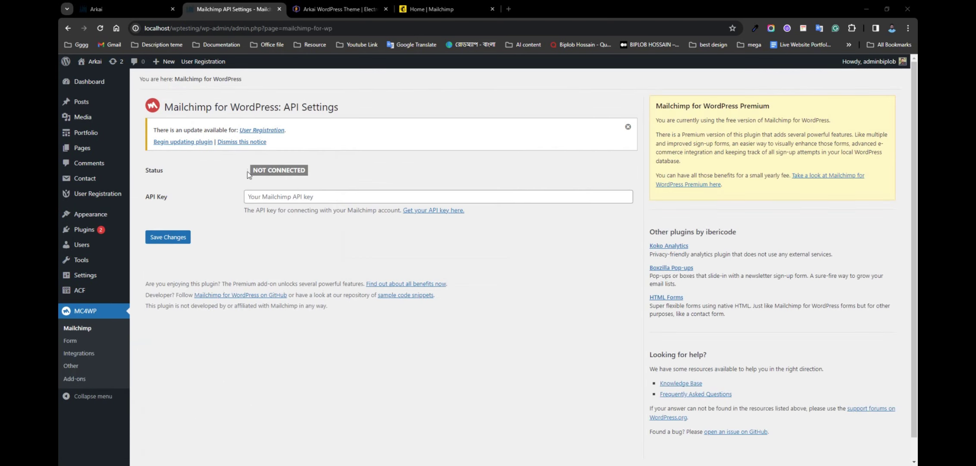
pyautogui.click(269, 195)
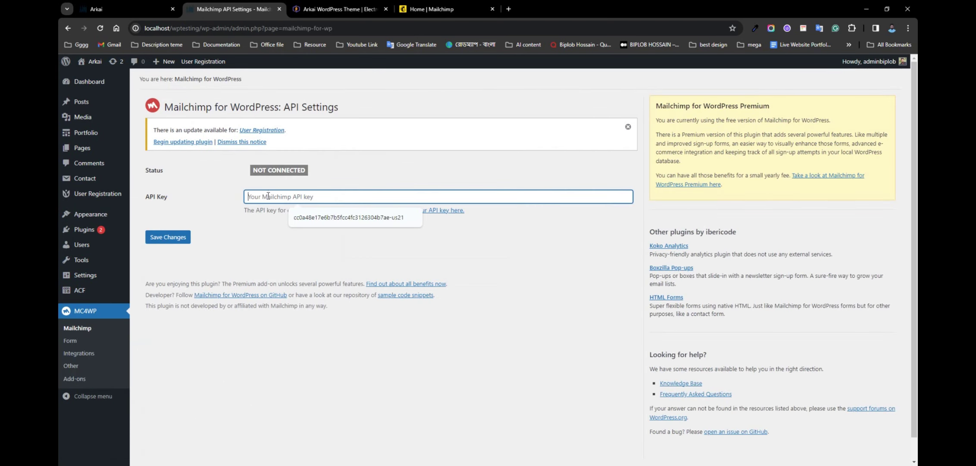
pyautogui.click(425, 212)
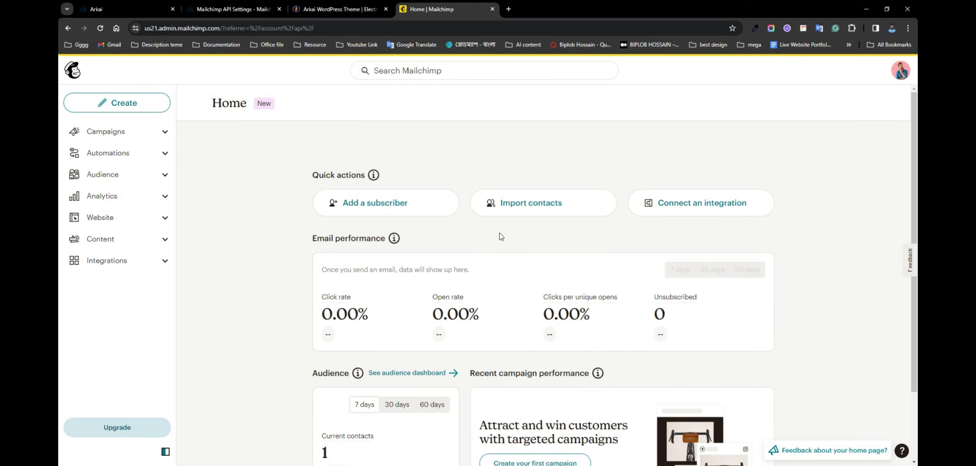
# - Go to the API keys page of the Mailchimp account and find the list of existing keys
pyautogui.scroll(-2, 500, 235)
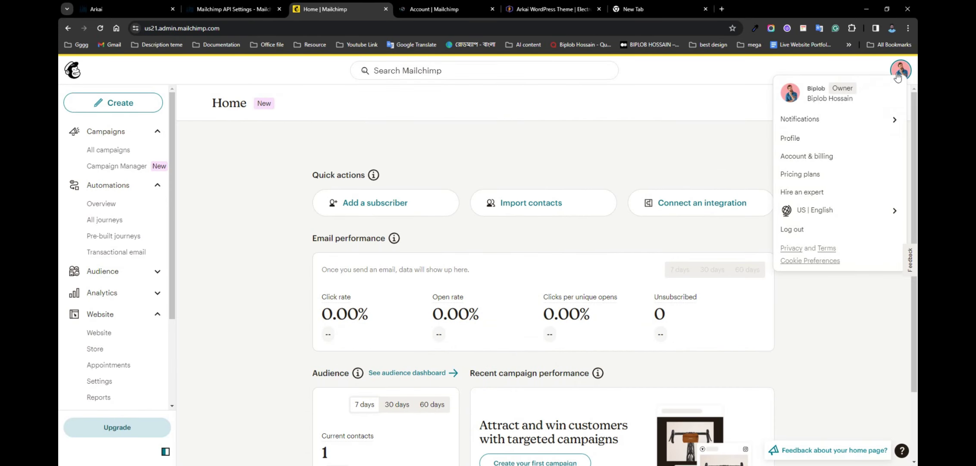
pyautogui.click(826, 157)
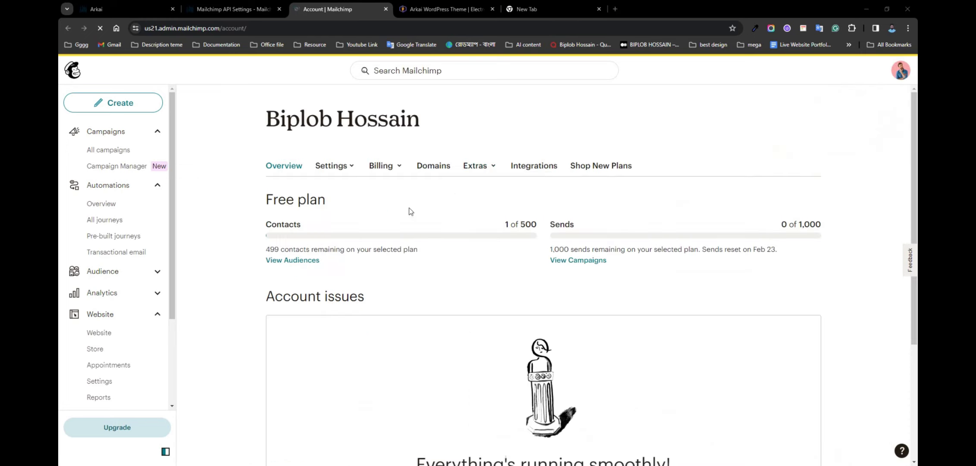
pyautogui.click(491, 170)
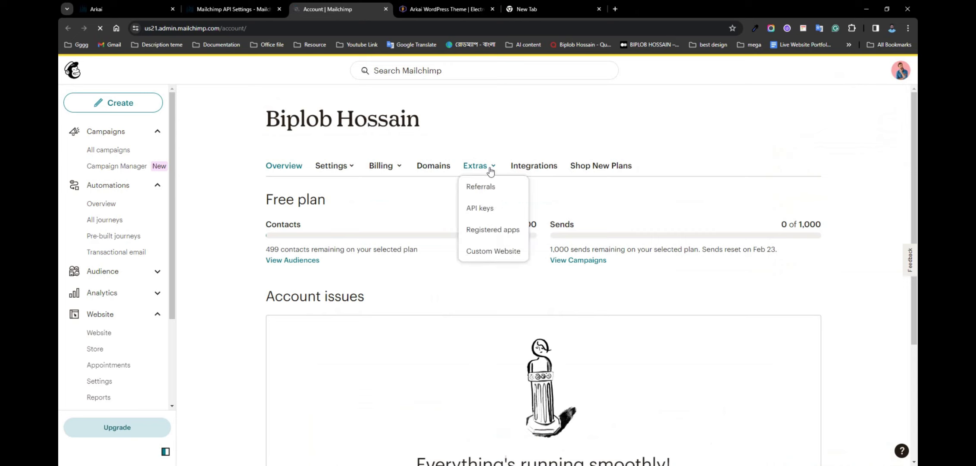
pyautogui.click(481, 210)
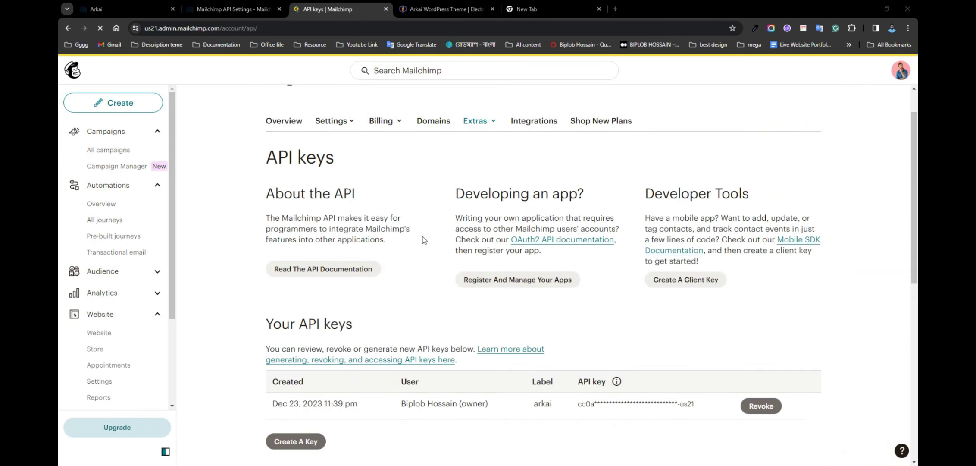
pyautogui.scroll(-3, 407, 282)
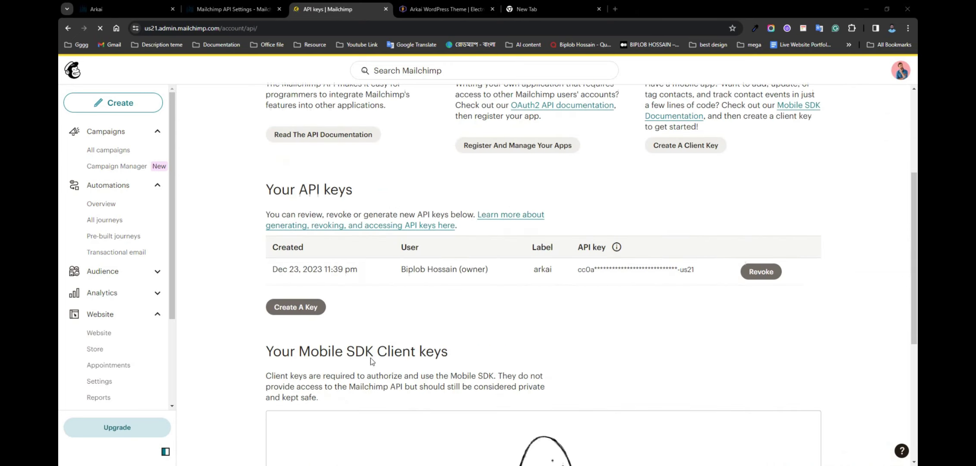
# - Generate a new Mailchimp API key named "arkai-wp" and copy it to the clipboard
pyautogui.click(300, 310)
pyautogui.click(271, 291)
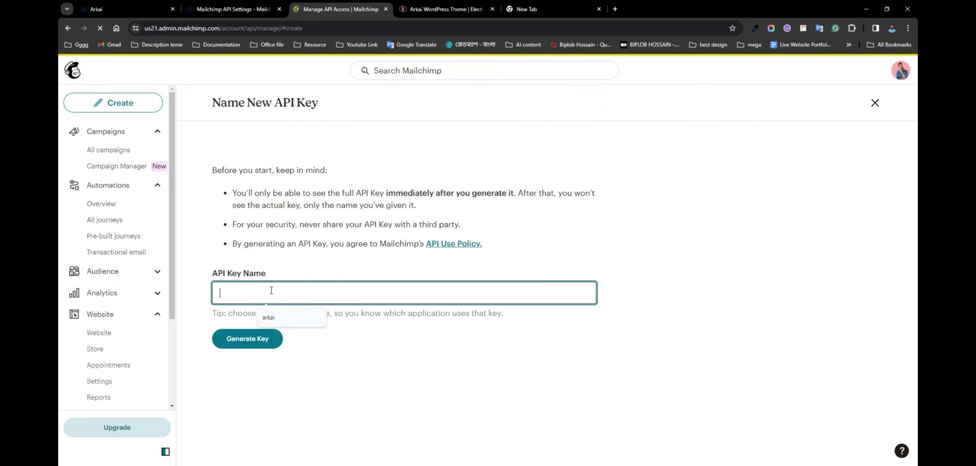
pyautogui.write('arkai-wp')
pyautogui.click(273, 349)
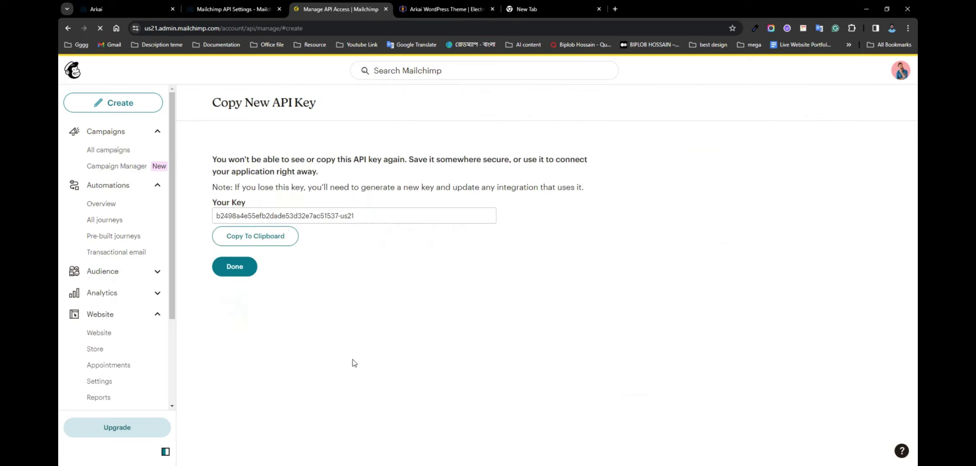
pyautogui.click(264, 237)
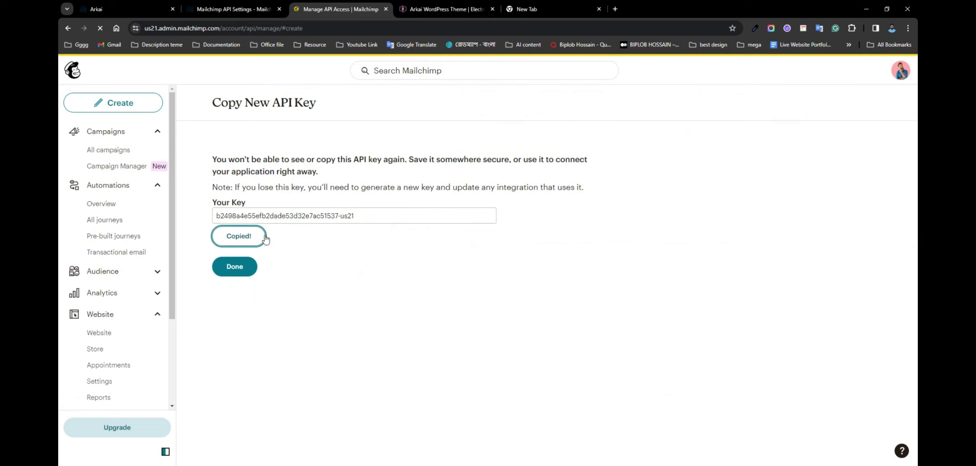
# - Return to the WordPress Mailchimp API settings, paste the API key and save the changes
pyautogui.click(216, 3)
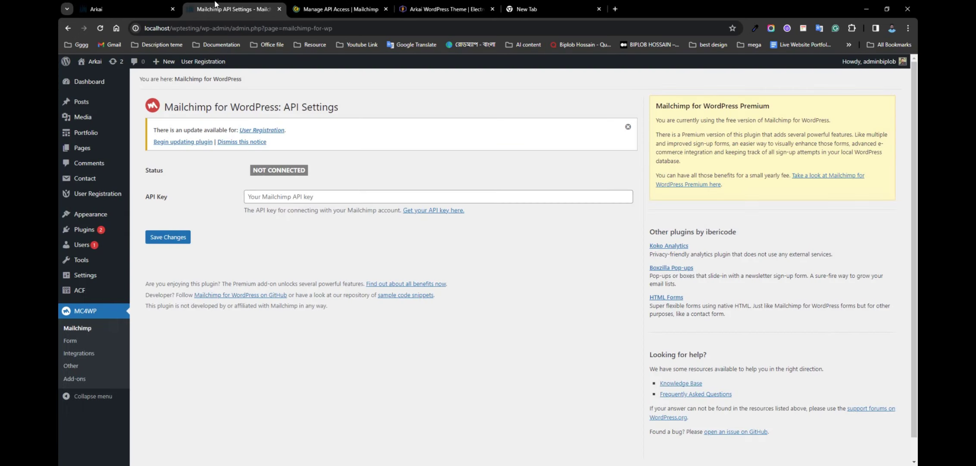
pyautogui.click(261, 195)
pyautogui.hotkey('ctrl', 'v')
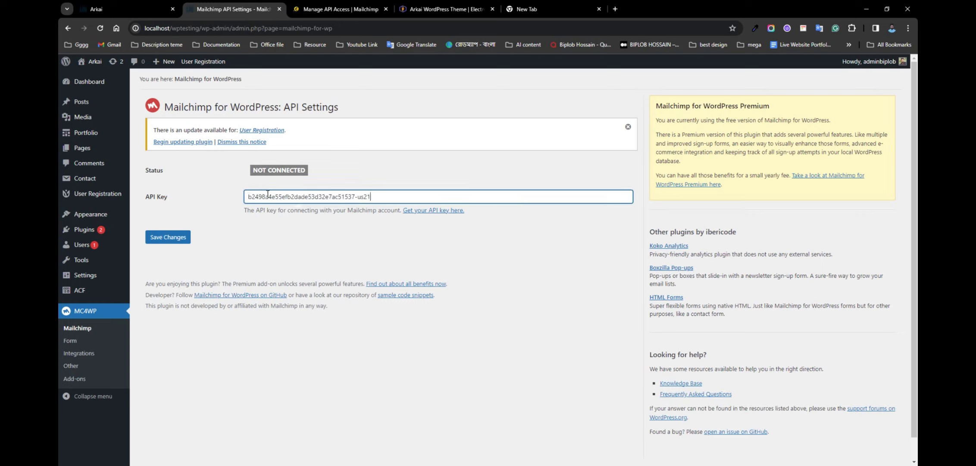
pyautogui.click(179, 241)
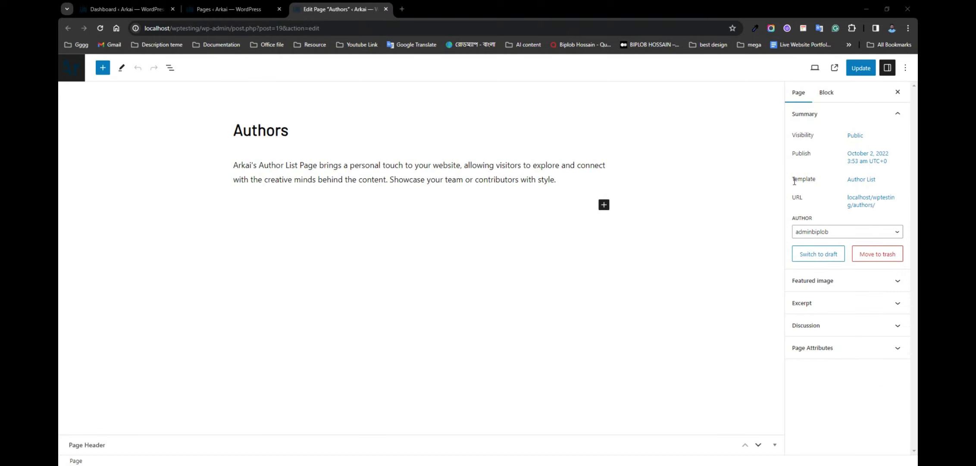
# - Examine the template setting of the Authors page and its available choices
pyautogui.doubleClick(798, 180)
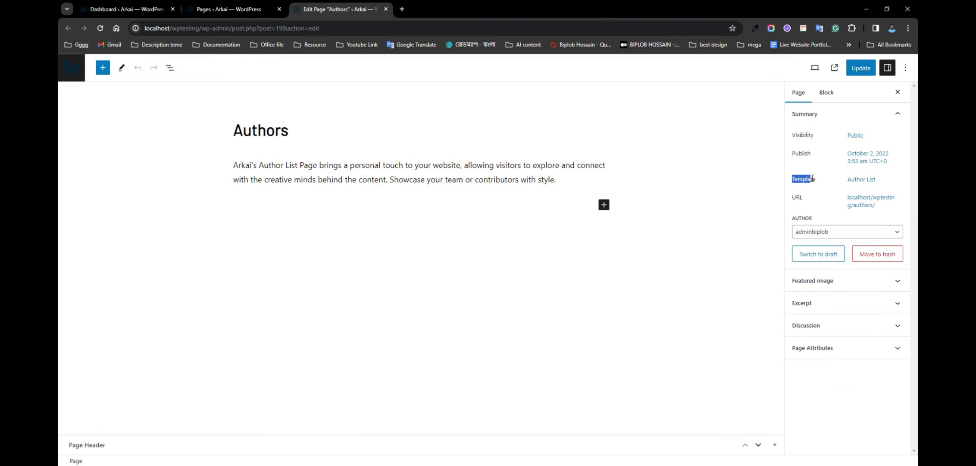
pyautogui.click(859, 180)
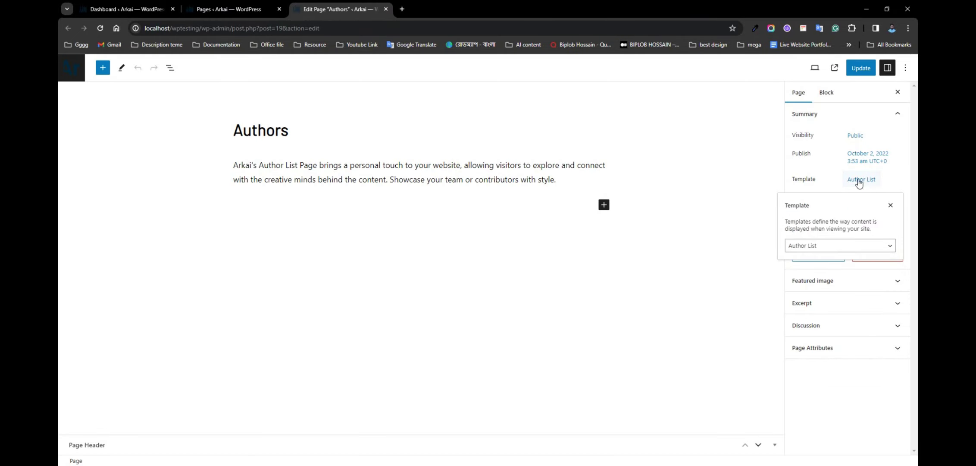
pyautogui.click(798, 246)
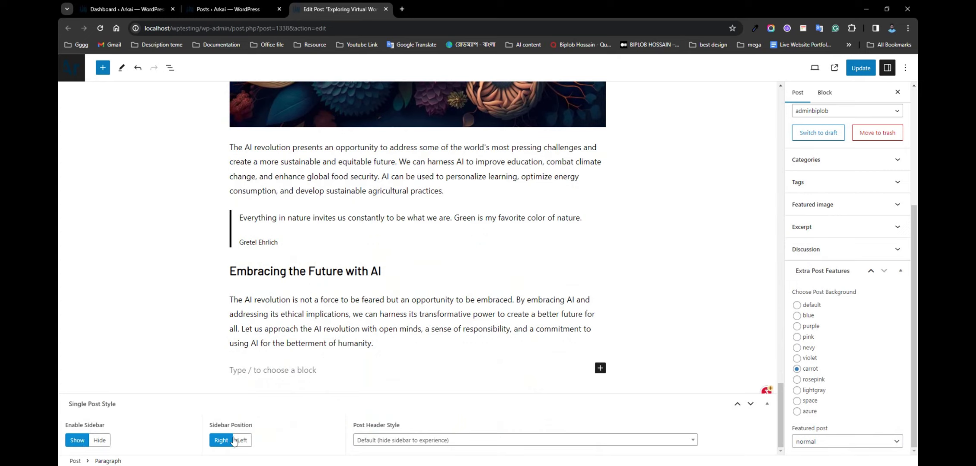
# - Switch the post's sidebar position to Left and back to Right
pyautogui.click(242, 440)
pyautogui.click(221, 441)
# - Try the post header style Featured-image After PostMeta, and set it to Featured-image Before PostMeta
pyautogui.moveTo(352, 425); pyautogui.dragTo(398, 426)
pyautogui.click(404, 431)
pyautogui.click(405, 441)
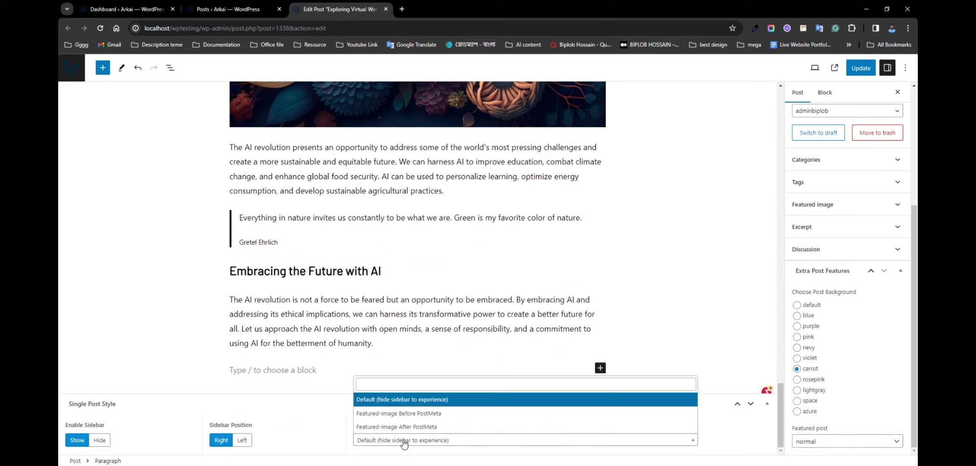
pyautogui.click(390, 426)
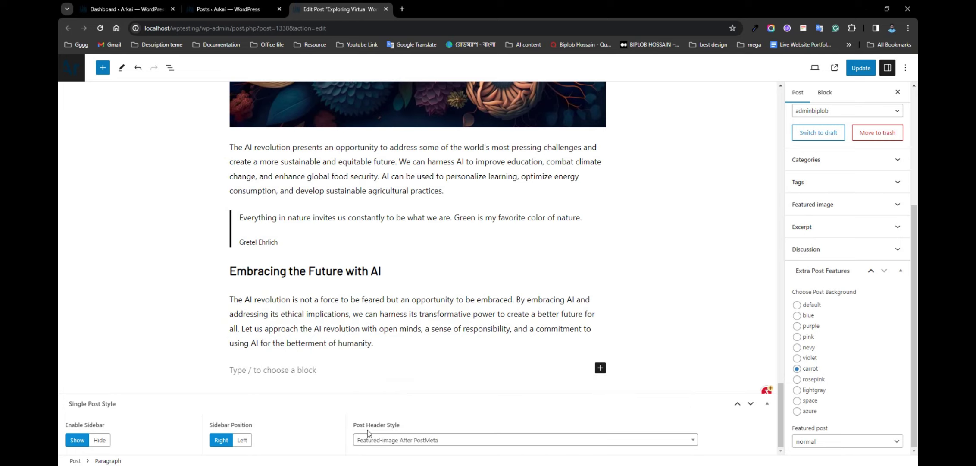
pyautogui.click(365, 431)
pyautogui.click(364, 414)
# - Hide the post's sidebar and show it again
pyautogui.click(99, 440)
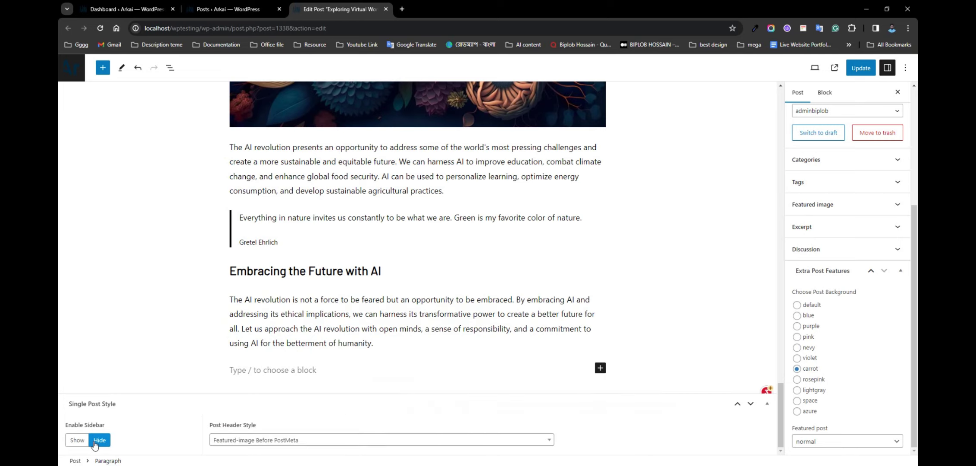
pyautogui.click(78, 440)
# - Examine the Featured post choices in the post's extra features
pyautogui.scroll(10, 232, 448)
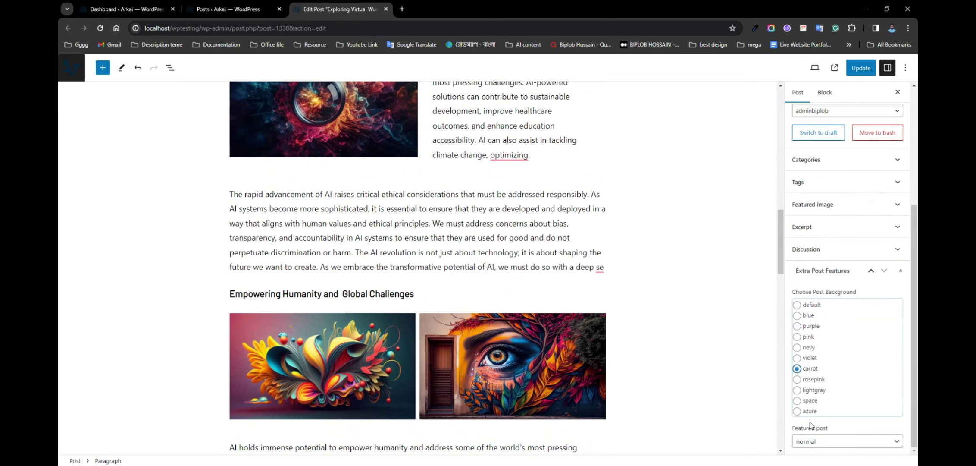
pyautogui.click(808, 440)
pyautogui.click(836, 441)
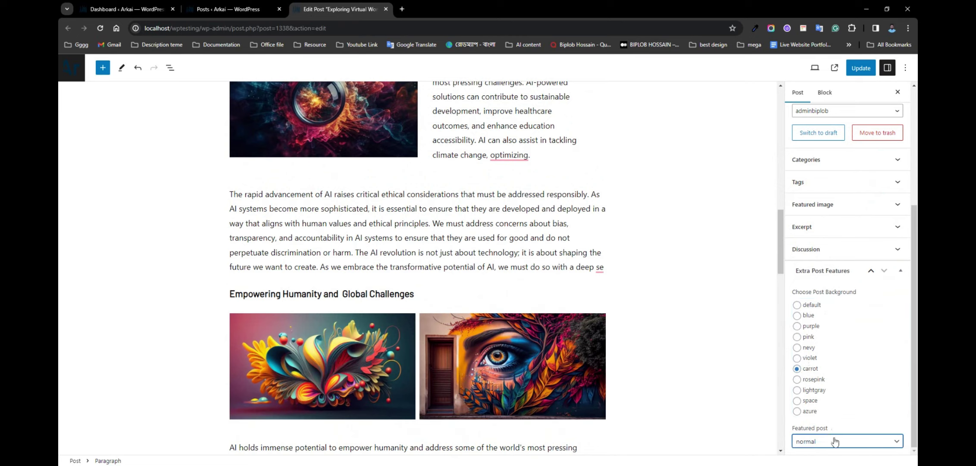
# - Review the available Featured post options in the Extra Post Features settings
pyautogui.click(835, 440)
pyautogui.click(830, 429)
pyautogui.click(835, 441)
pyautogui.click(830, 429)
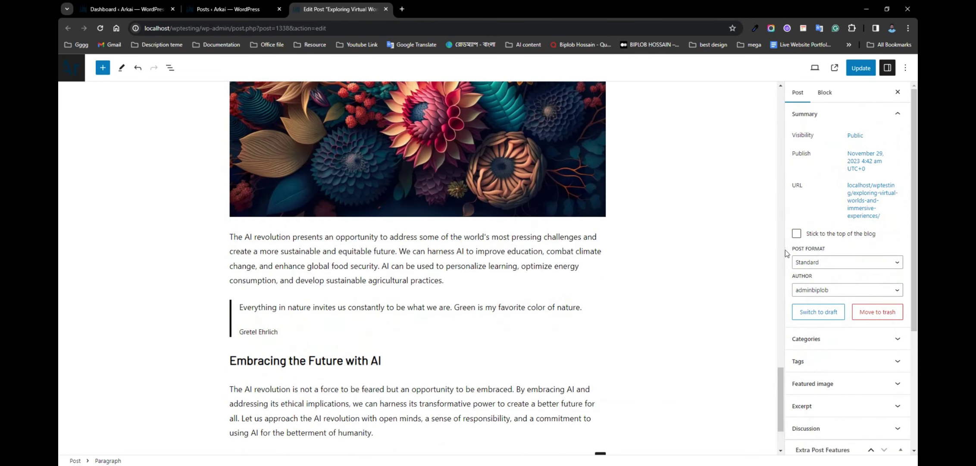
# - Review the post format choices, keep Standard as the format, and update the post
pyautogui.moveTo(789, 249); pyautogui.dragTo(830, 249)
pyautogui.click(810, 261)
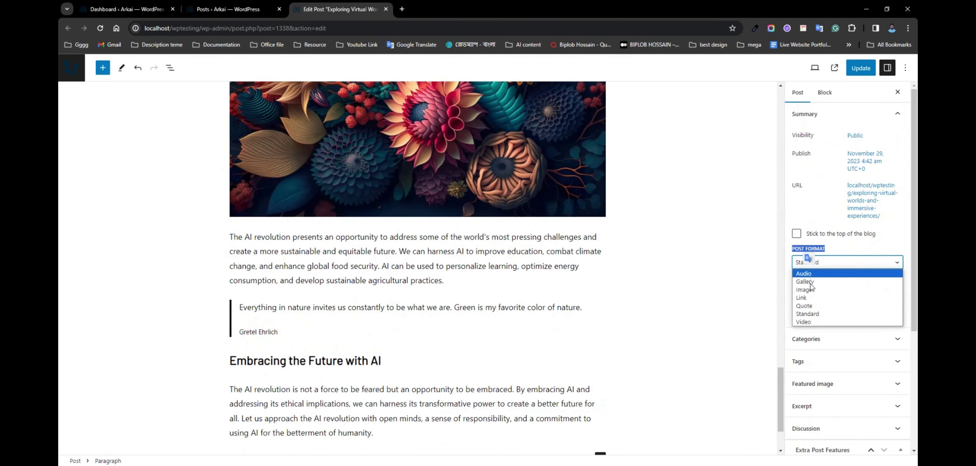
pyautogui.click(809, 261)
pyautogui.click(809, 263)
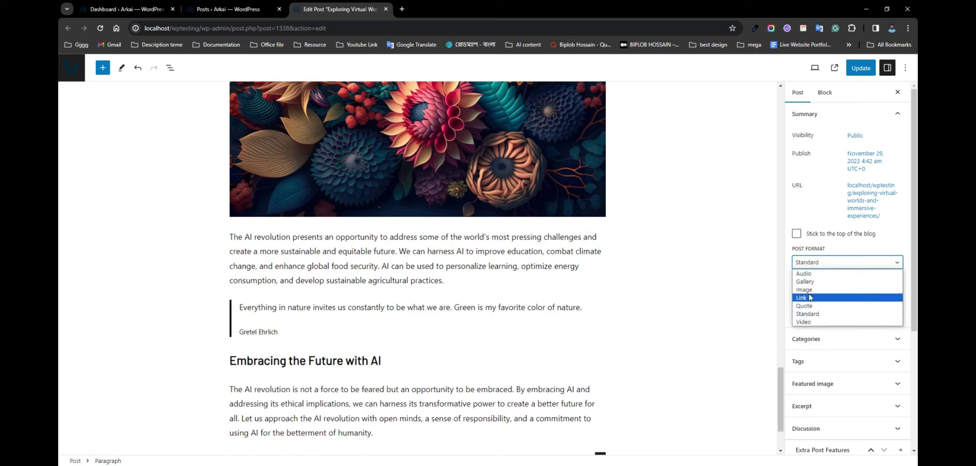
pyautogui.click(811, 314)
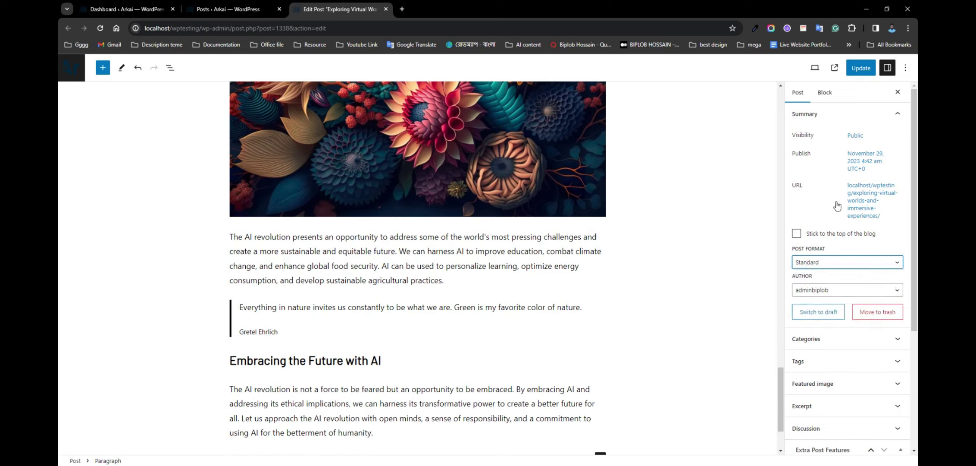
pyautogui.click(856, 77)
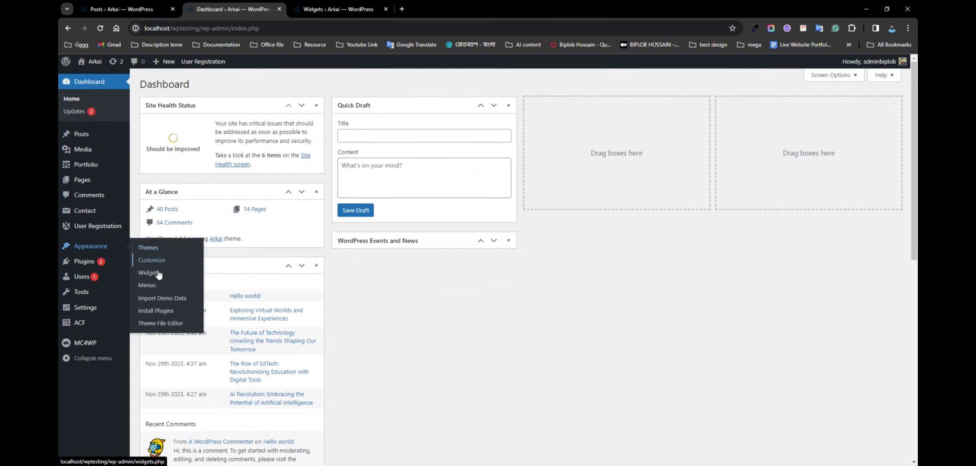
# - Open the Widgets page in its own tab and search the widget blocks for "ak"
pyautogui.click(144, 272)
pyautogui.click(100, 28)
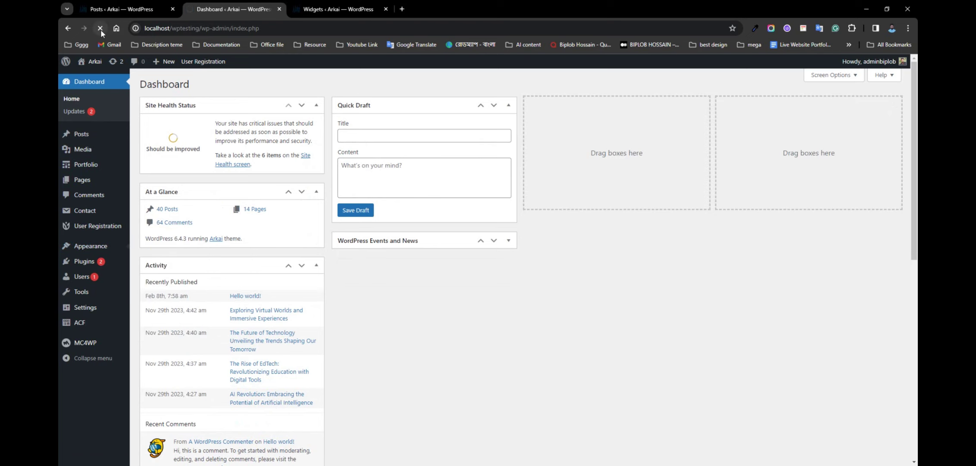
pyautogui.click(339, 9)
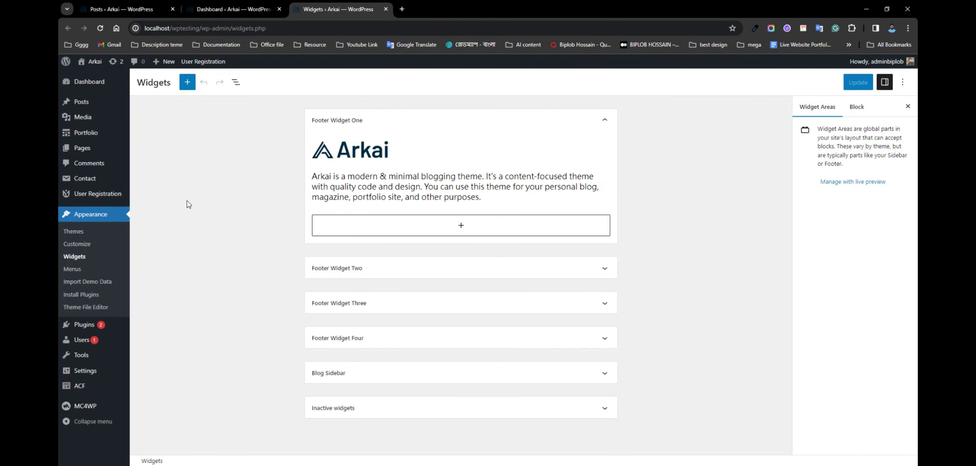
pyautogui.click(187, 82)
pyautogui.write('ak')
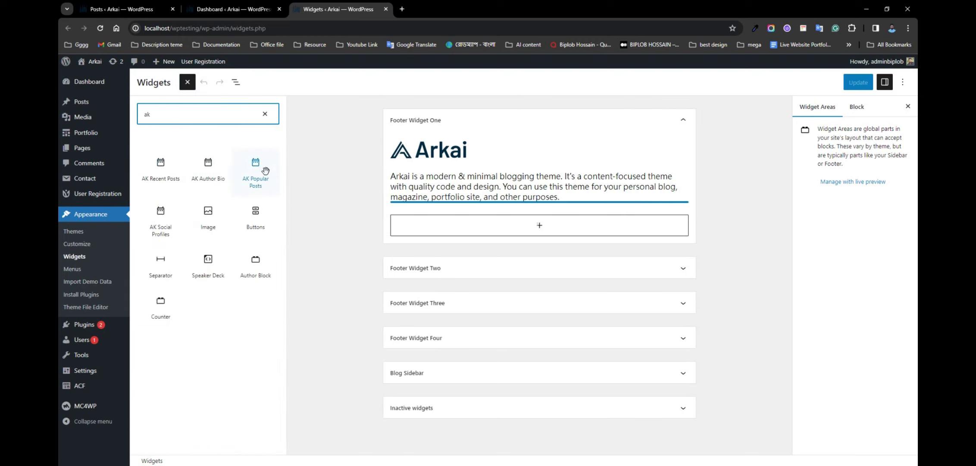
pyautogui.click(519, 126)
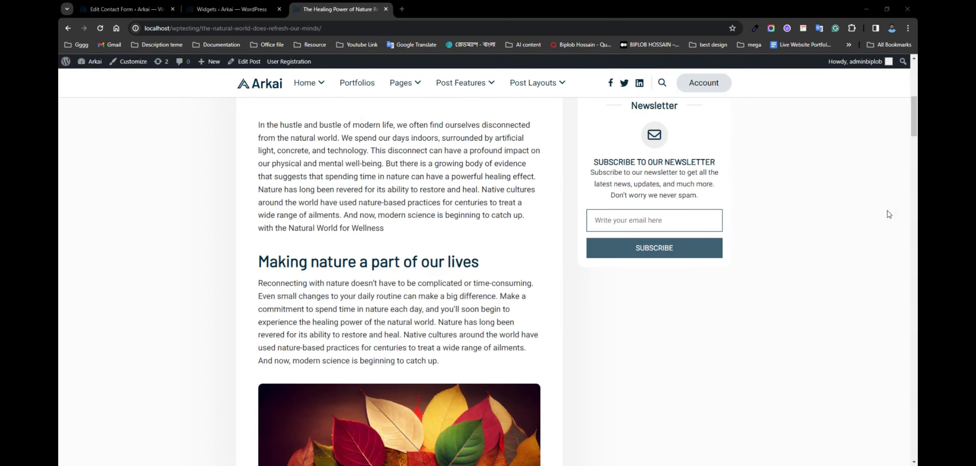
# - Look over the blog post page's sidebar, and add the AK Popular Posts widget to the Blog Sidebar area
pyautogui.scroll(-1, 914, 120)
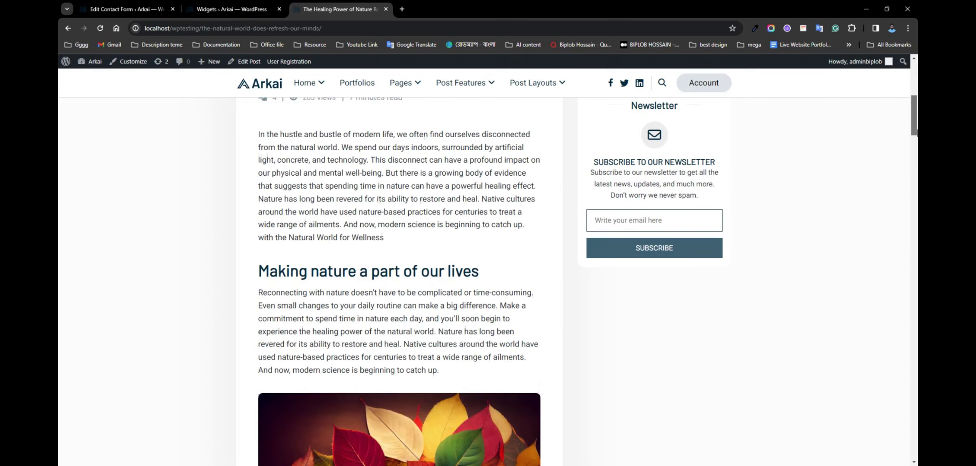
pyautogui.scroll(8, 914, 120)
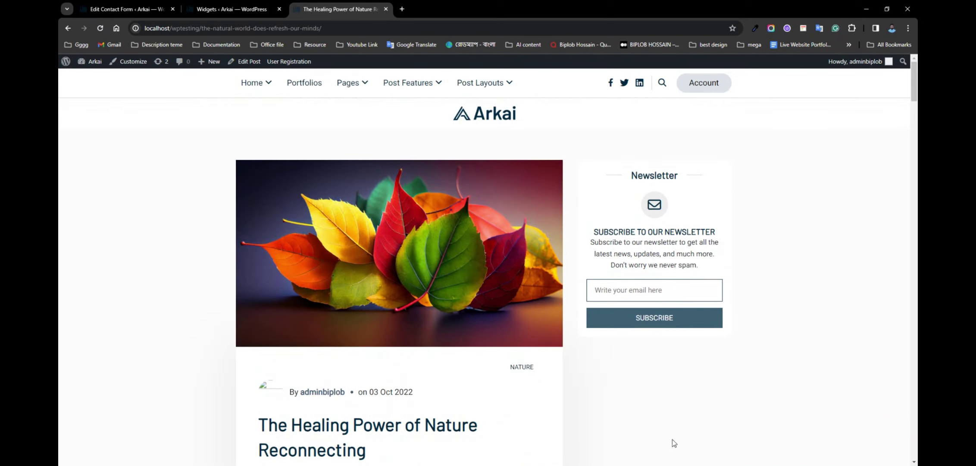
pyautogui.hotkey('ctrl', 'pageup')
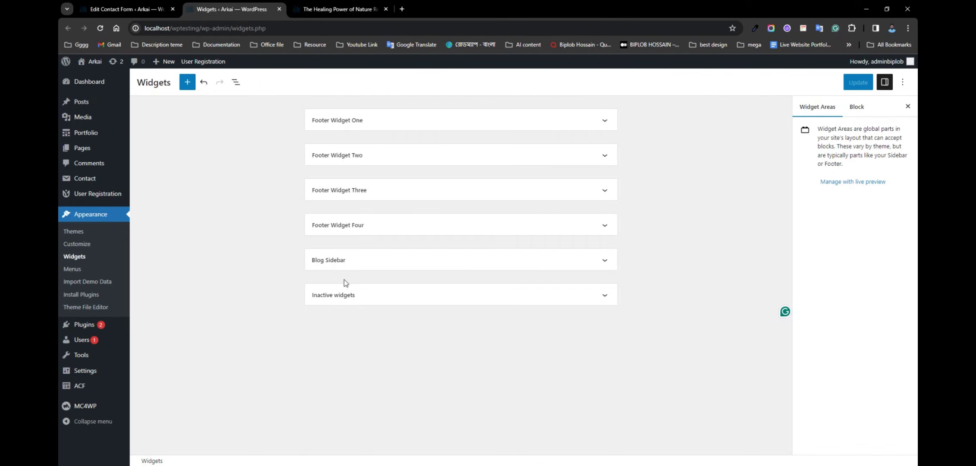
pyautogui.click(605, 260)
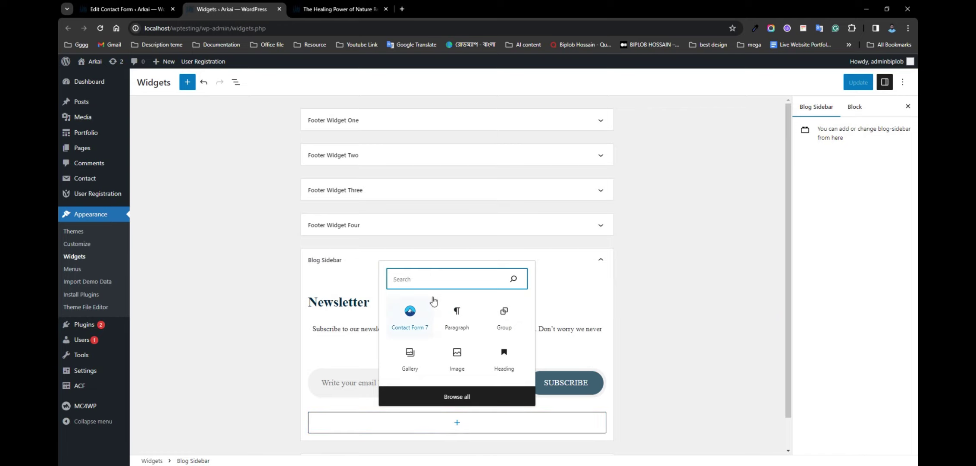
pyautogui.write('ak')
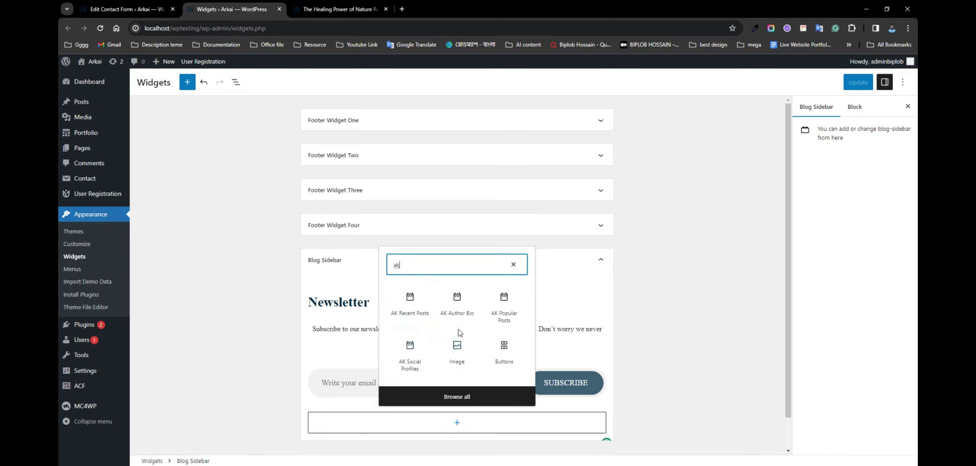
pyautogui.click(504, 313)
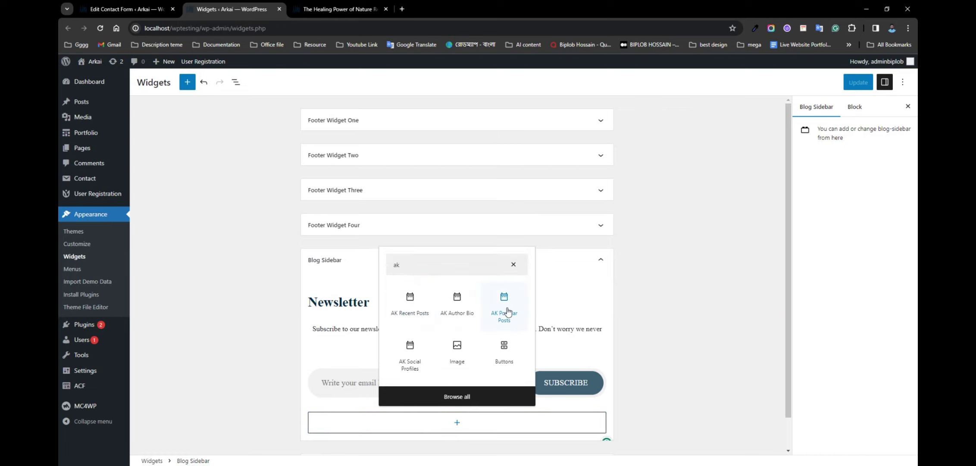
# - Configure the new widget with the title Popular Posts and 3 posts to show
pyautogui.scroll(-1, 470, 316)
pyautogui.click(647, 357)
pyautogui.click(399, 366)
pyautogui.click(330, 410)
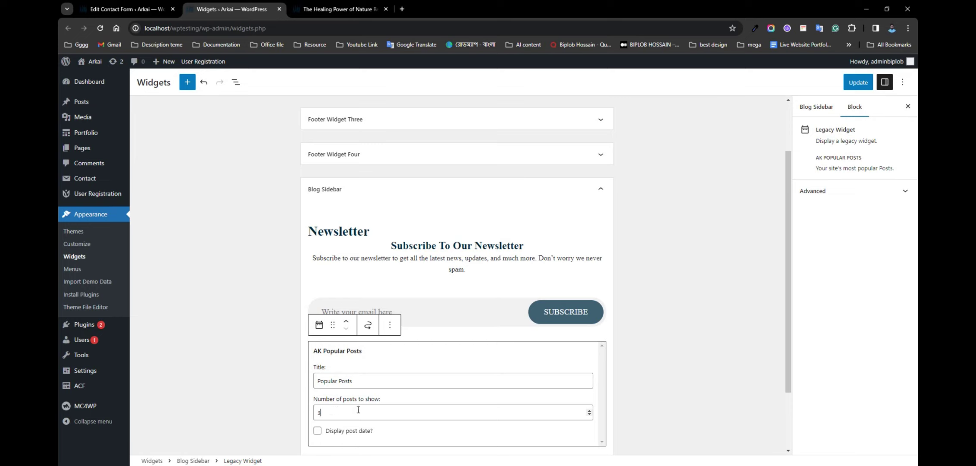
# - Add the AK Recent Posts widget below AK Popular Posts in the Blog Sidebar, and save the widget changes
pyautogui.scroll(-2, 358, 410)
pyautogui.click(457, 388)
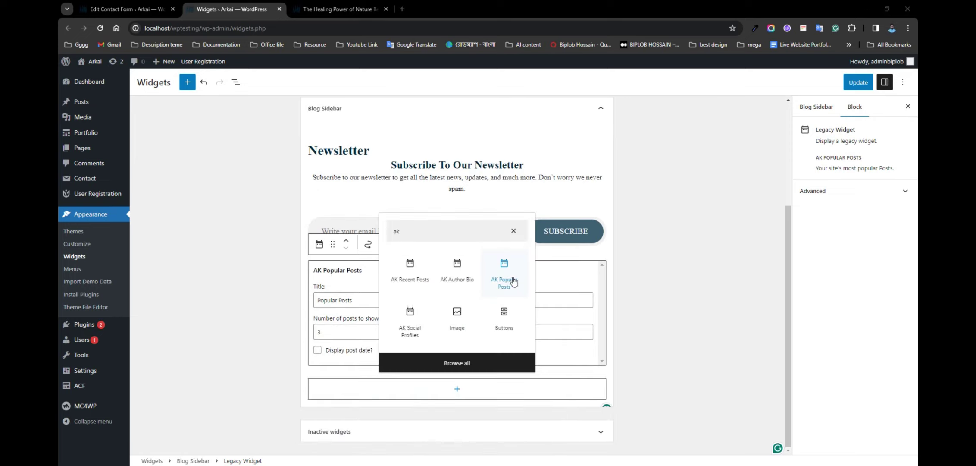
pyautogui.click(416, 270)
pyautogui.click(858, 82)
# - Reload the blog post page and check the widgets in its sidebar
pyautogui.click(341, 9)
pyautogui.press('F5')
pyautogui.scroll(-3, 897, 371)
pyautogui.scroll(15, 897, 371)
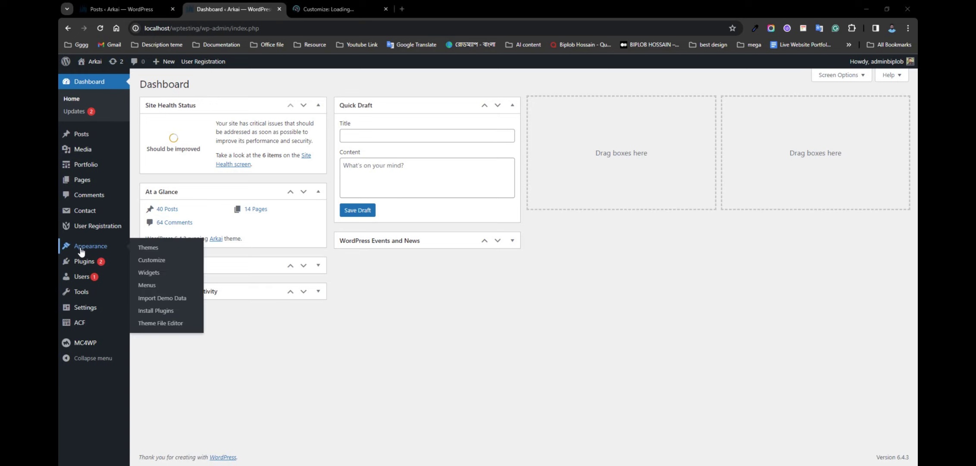
# - Open the theme Customizer and examine the body and heading Typography settings in Theme Options, including the font family list
pyautogui.moveTo(84, 251)
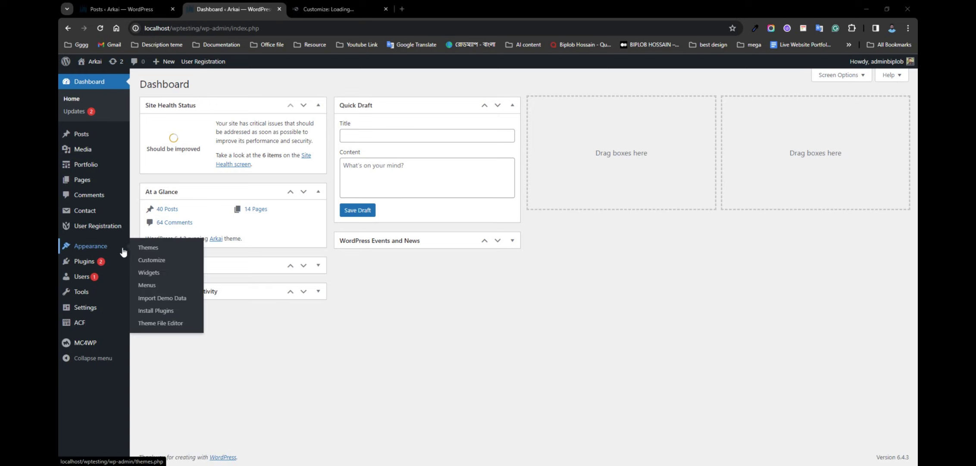
pyautogui.click(144, 261)
pyautogui.click(74, 166)
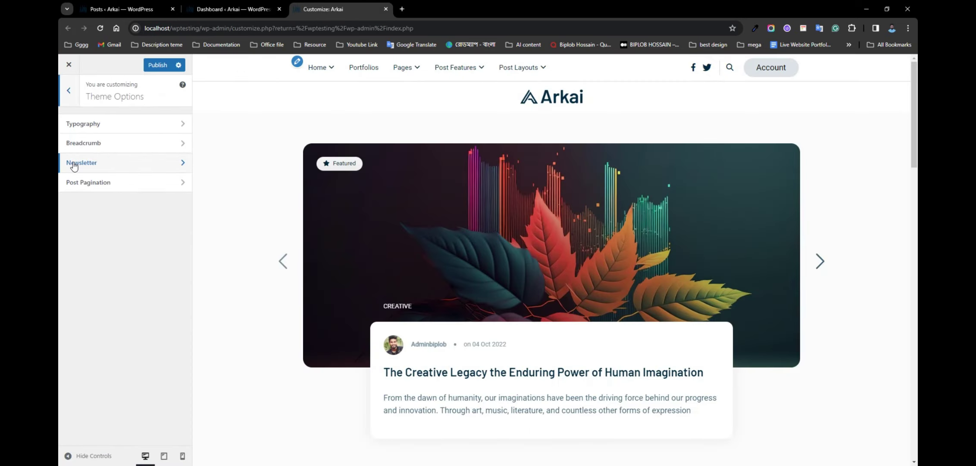
pyautogui.click(87, 125)
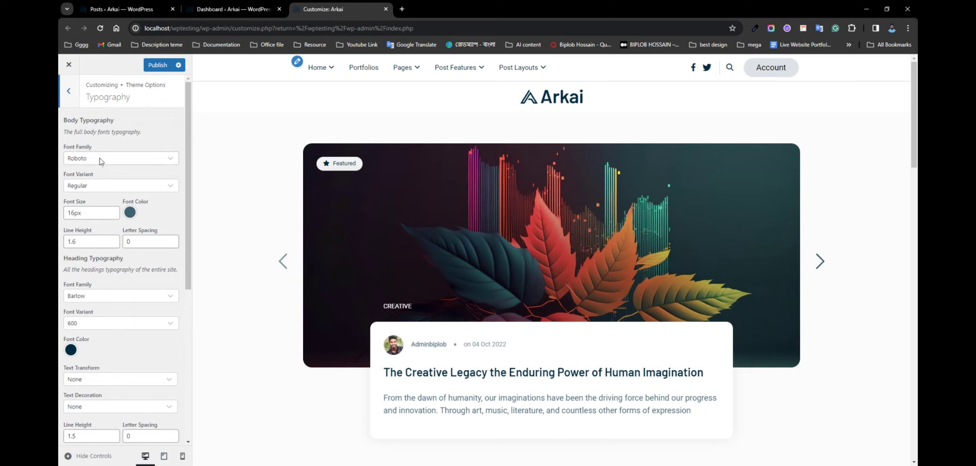
pyautogui.click(122, 160)
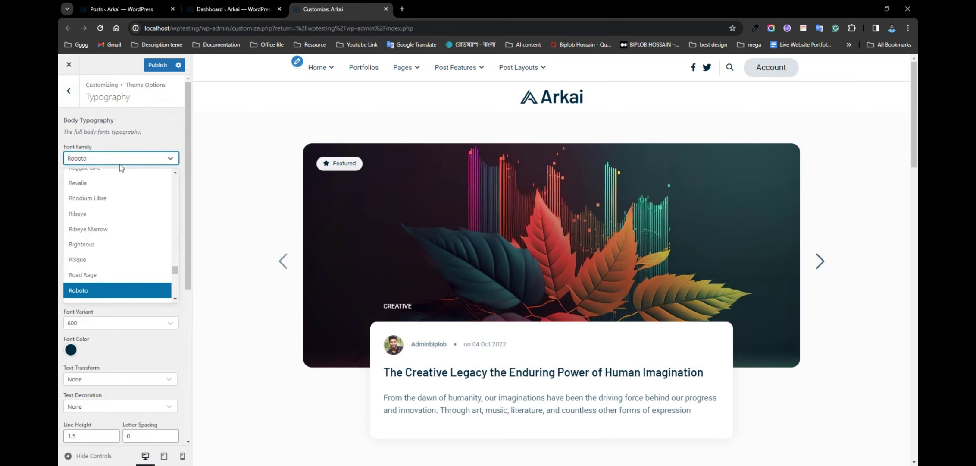
pyautogui.click(105, 140)
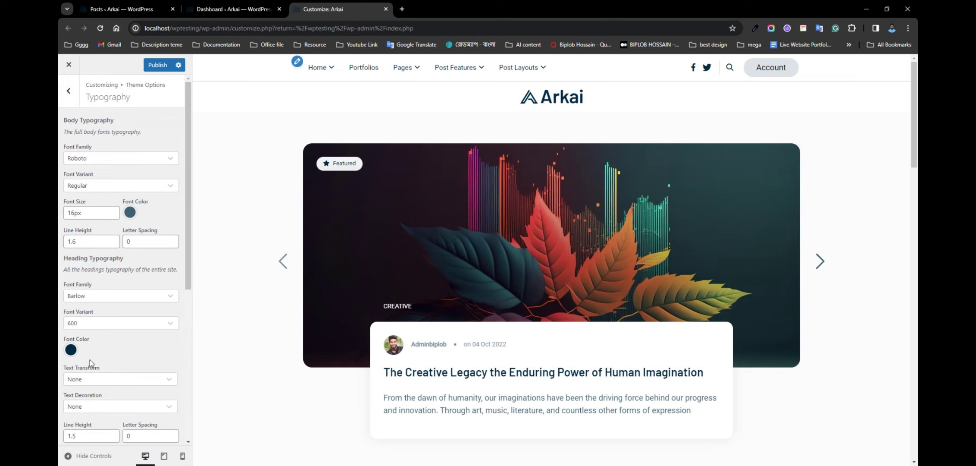
pyautogui.press('Escape')
# - Set the breadcrumb visibility to Hide in the Theme Options
pyautogui.click(113, 148)
pyautogui.click(94, 135)
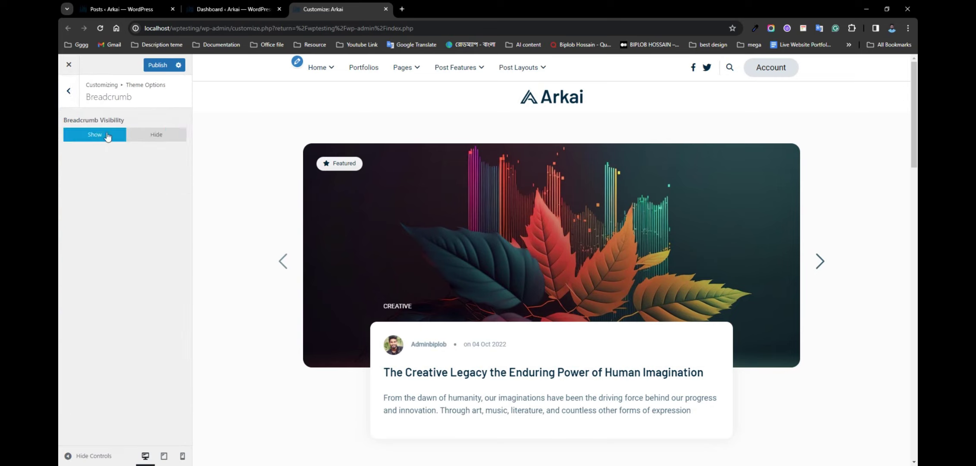
pyautogui.click(164, 135)
pyautogui.click(69, 91)
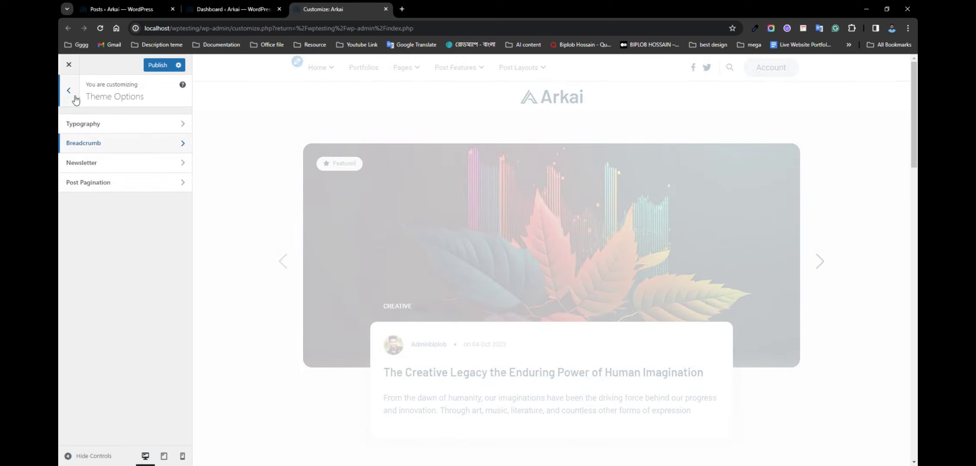
# - Switch the newsletter visibility to Hide and back to Show in the Theme Options
pyautogui.click(100, 163)
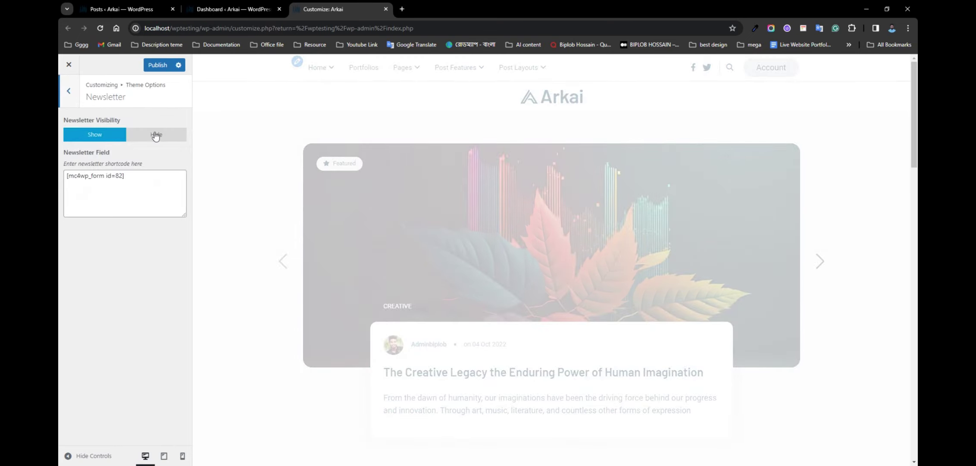
pyautogui.click(156, 136)
pyautogui.click(108, 138)
pyautogui.click(68, 91)
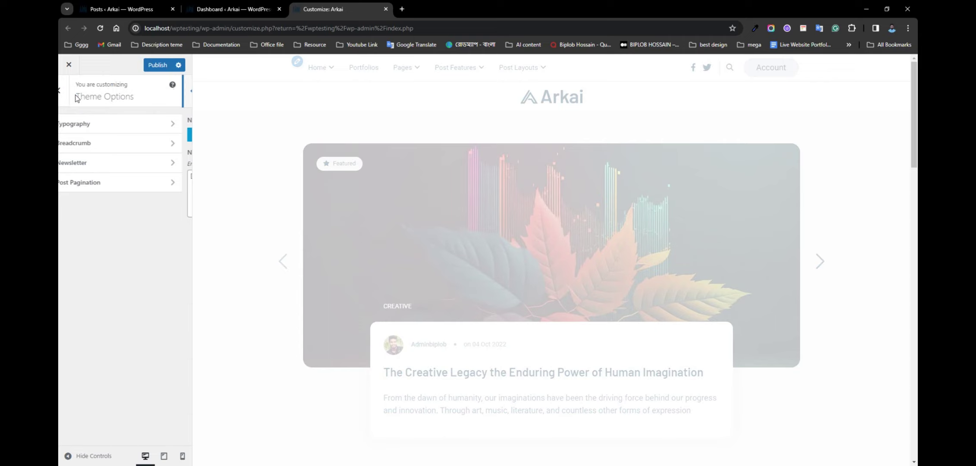
# - Try the LoadMore Button type for the post pagination, and set it back to Pagination Number
pyautogui.click(78, 184)
pyautogui.scroll(-15, 519, 254)
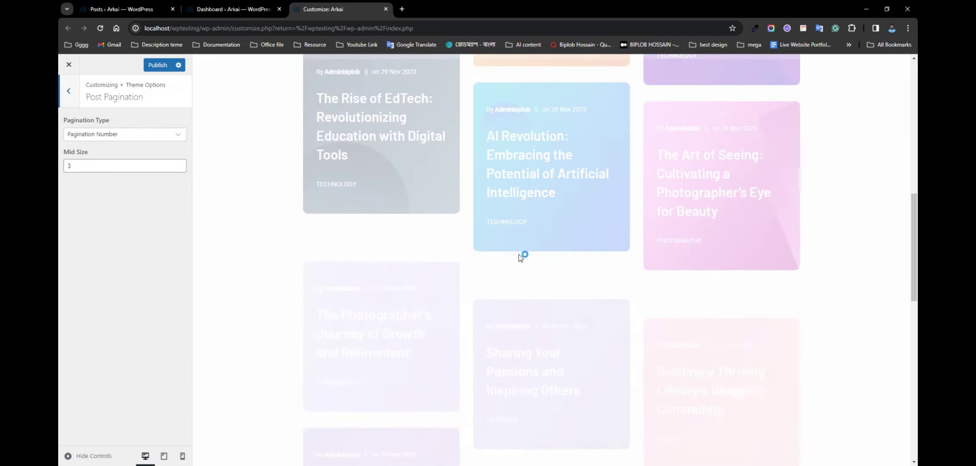
pyautogui.scroll(5, 513, 257)
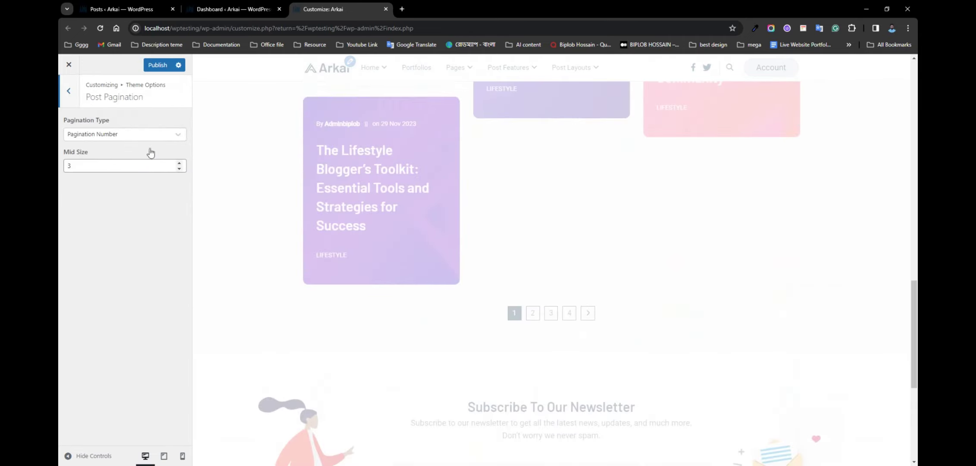
pyautogui.click(147, 134)
pyautogui.click(114, 154)
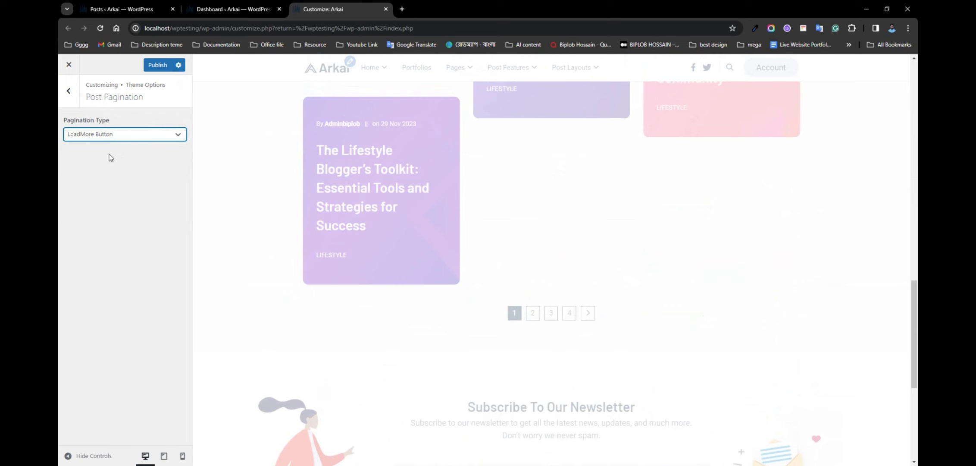
pyautogui.click(132, 136)
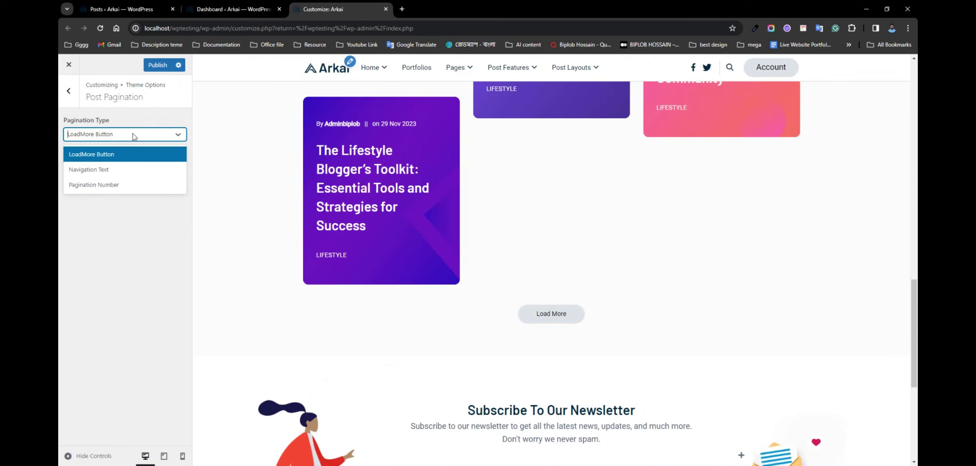
pyautogui.click(98, 184)
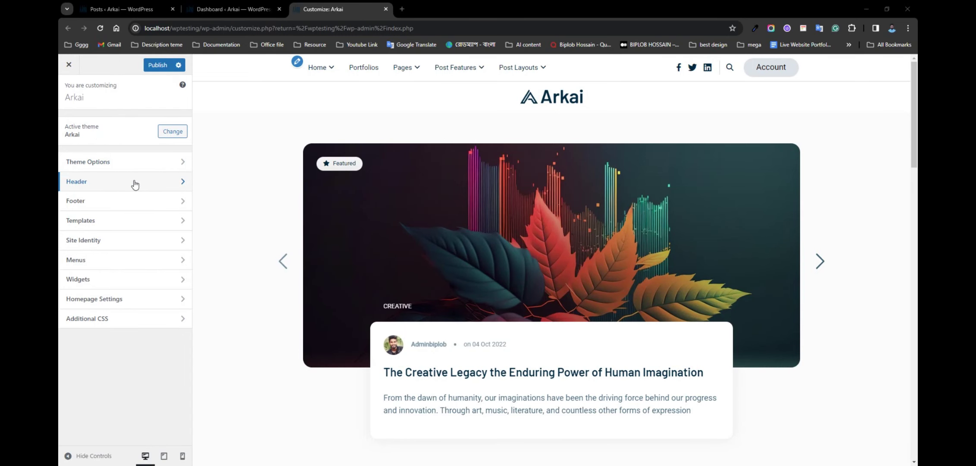
# - Set the logo position to Left in the Header's Logo settings
pyautogui.click(133, 182)
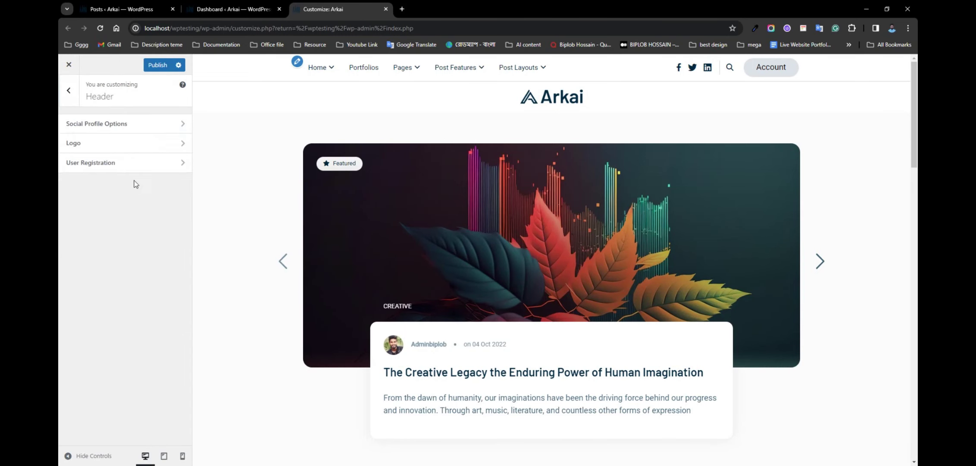
pyautogui.click(84, 145)
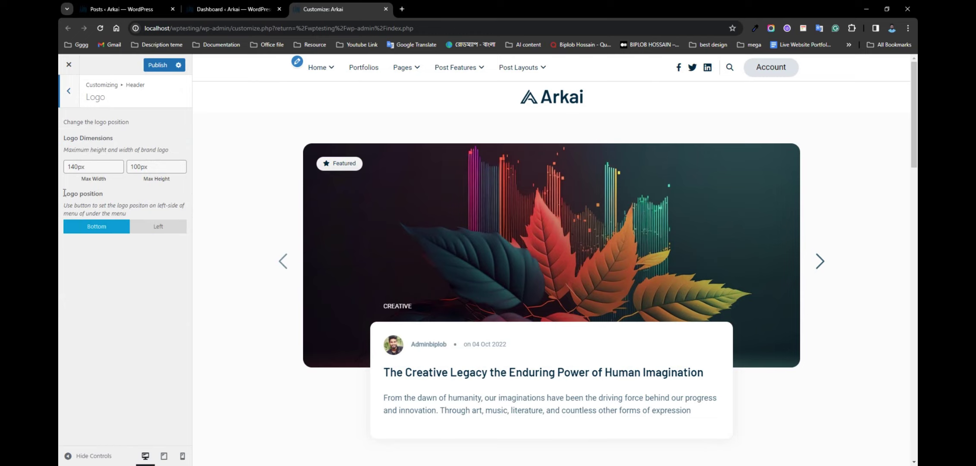
pyautogui.moveTo(65, 194); pyautogui.dragTo(104, 195)
pyautogui.click(107, 190)
pyautogui.click(160, 226)
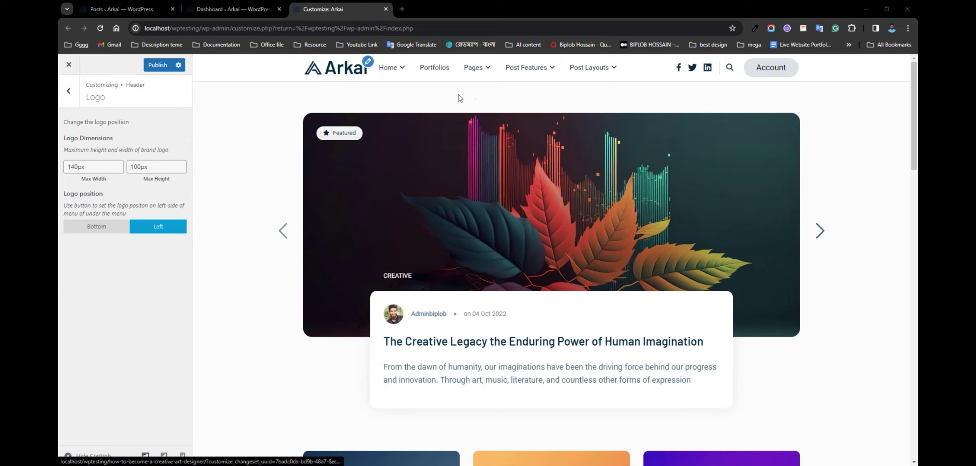
# - Set the header's logo position to Bottom, and switch the Login/Register Button visibility to Hide in User Registration
pyautogui.click(98, 228)
pyautogui.press('Escape')
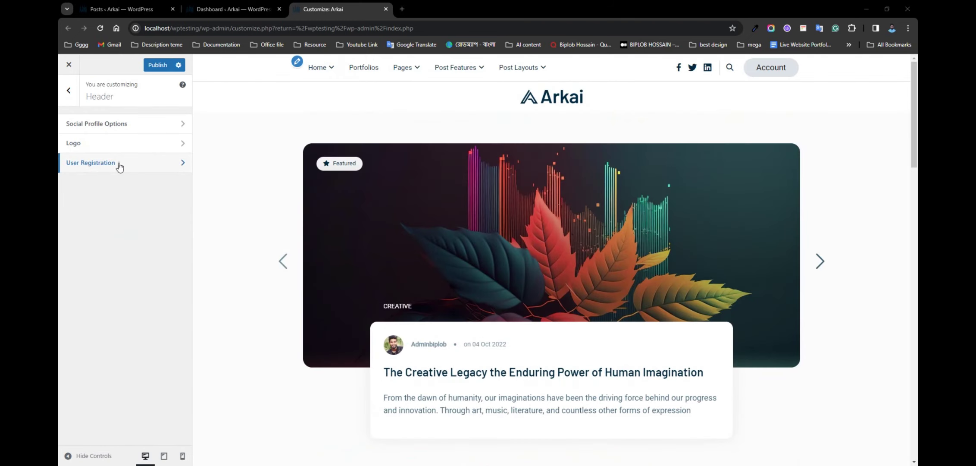
pyautogui.click(156, 170)
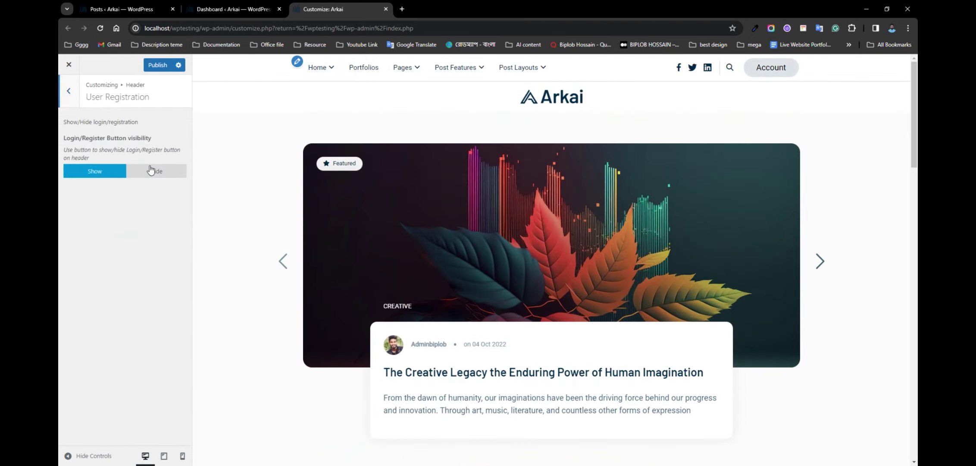
pyautogui.click(146, 172)
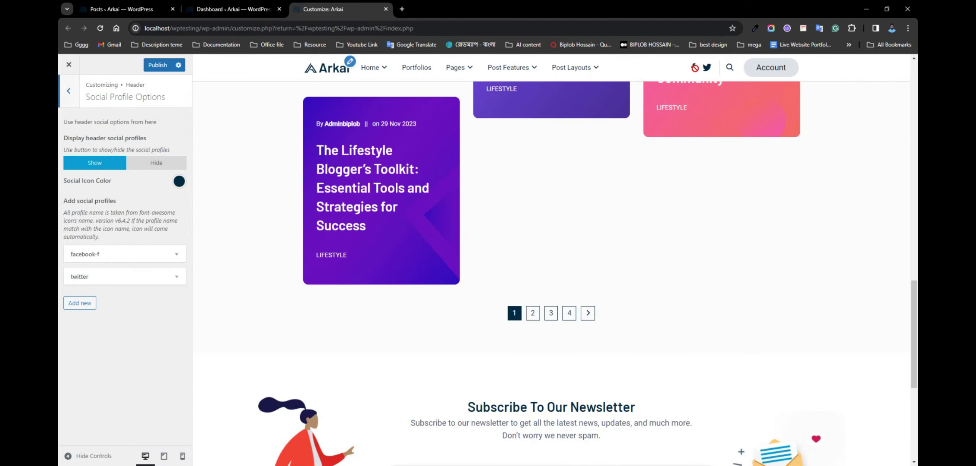
# - Switch the header social profiles to Hide and back to Show, and add a social profile named linkedin
pyautogui.click(160, 160)
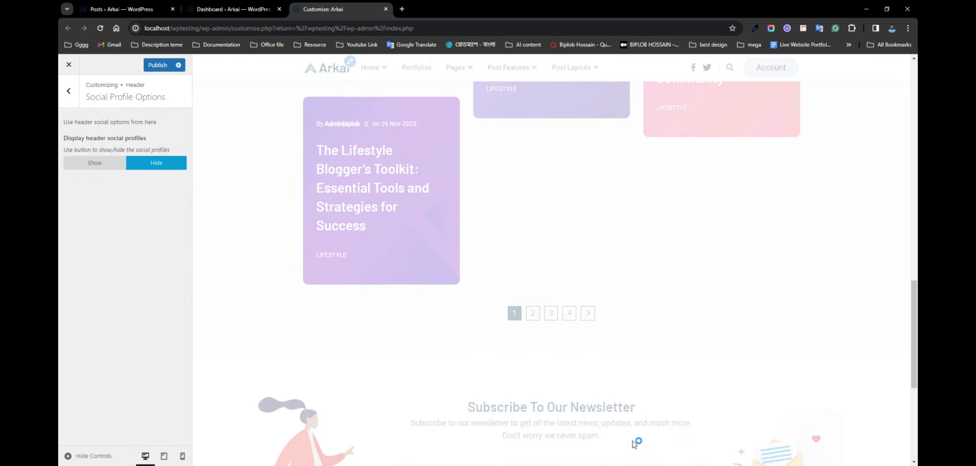
pyautogui.click(102, 164)
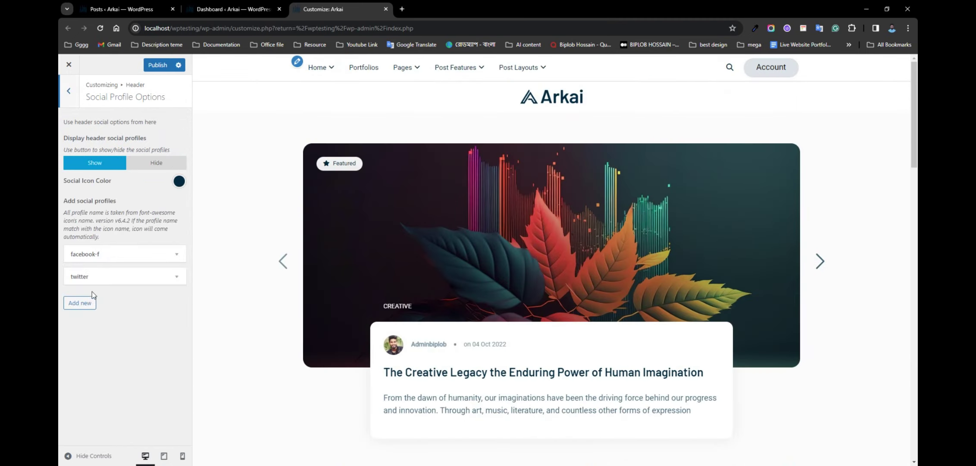
pyautogui.click(92, 306)
pyautogui.click(101, 340)
pyautogui.write('linkedin')
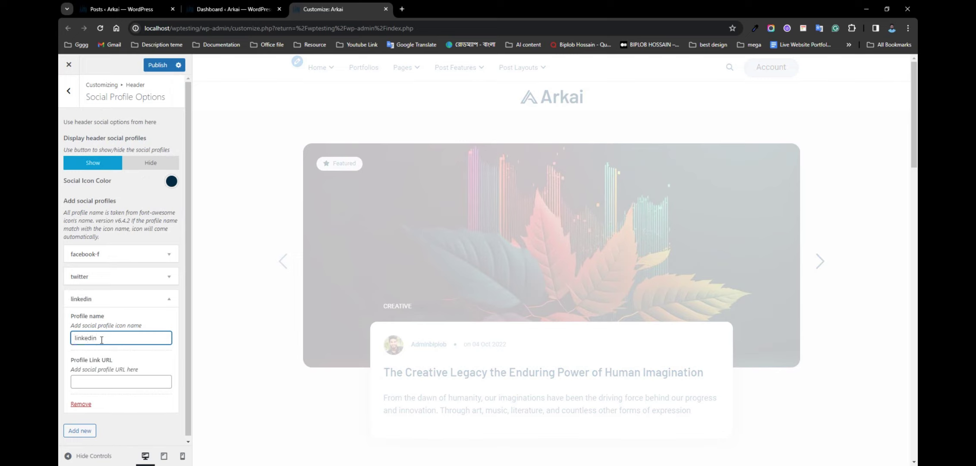
pyautogui.click(93, 382)
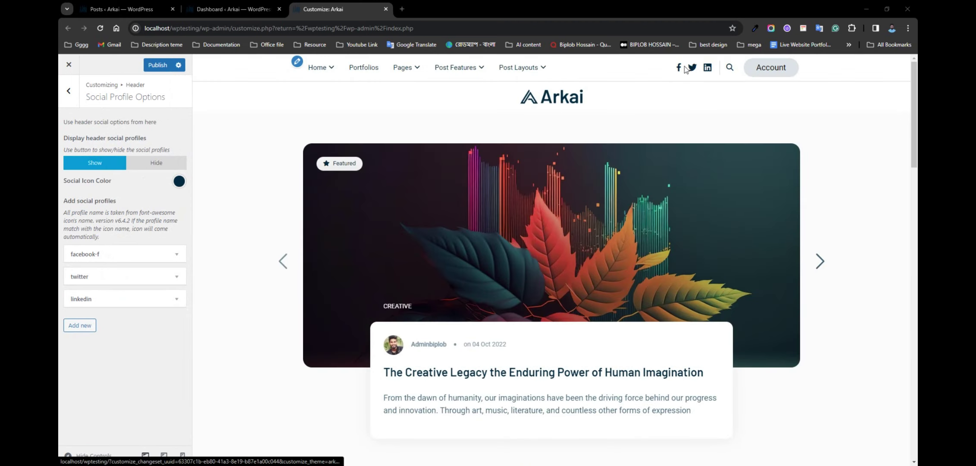
pyautogui.click(68, 90)
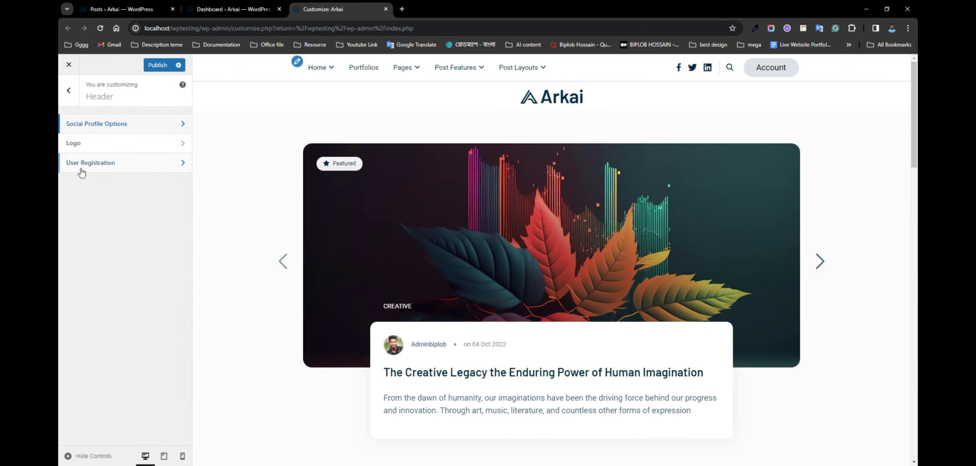
# - Try hiding the footer top widgets in the Footer Top Options
pyautogui.click(69, 91)
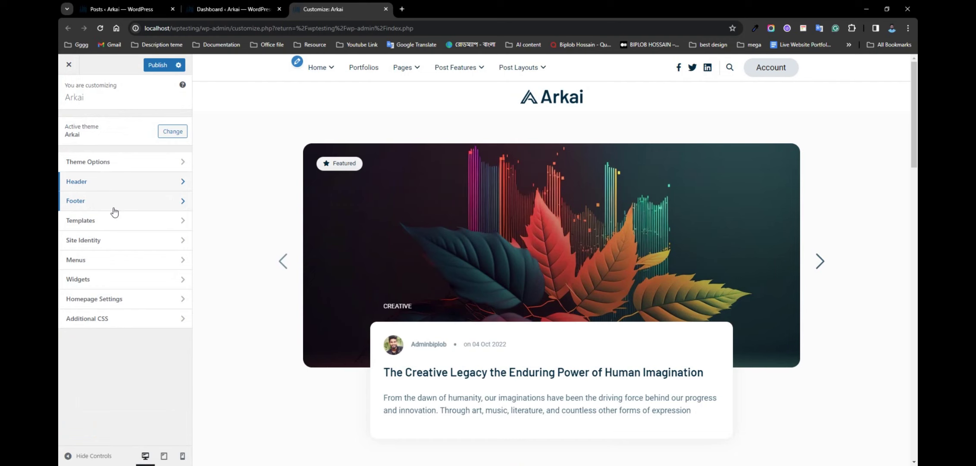
pyautogui.click(101, 201)
pyautogui.click(123, 130)
pyautogui.moveTo(67, 142); pyautogui.dragTo(109, 141)
pyautogui.moveTo(914, 160); pyautogui.dragTo(900, 447)
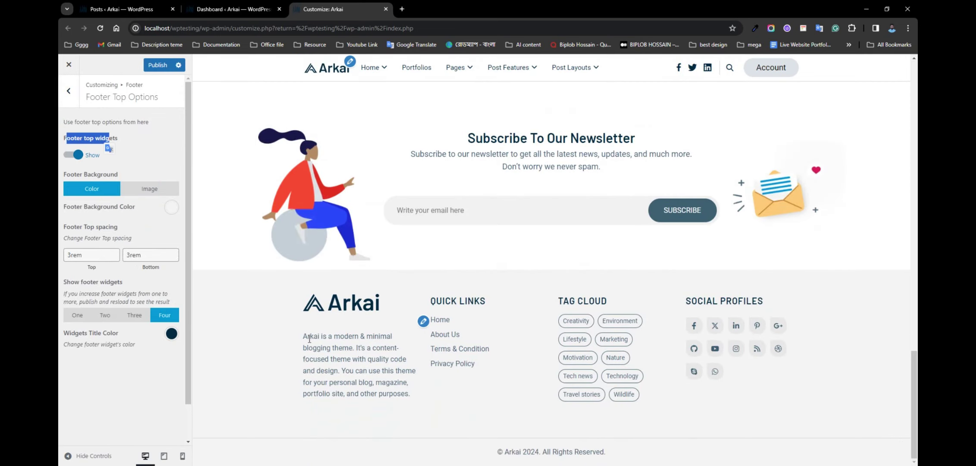
pyautogui.click(72, 155)
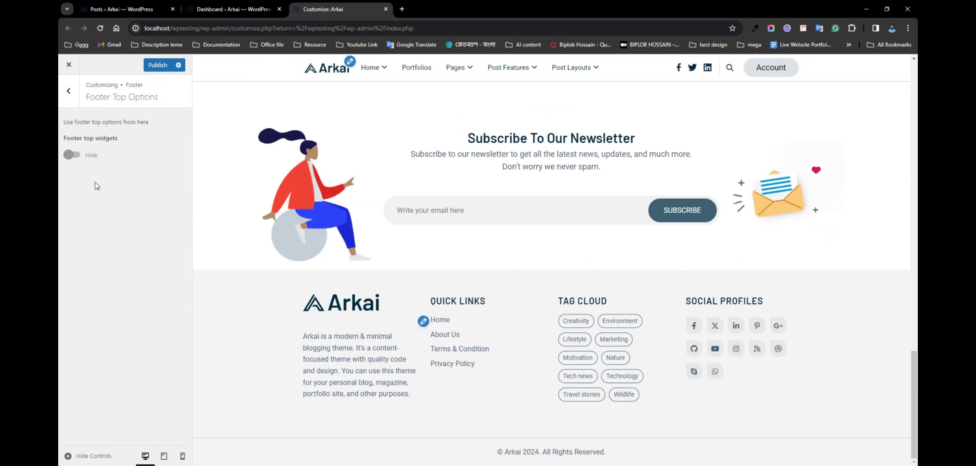
pyautogui.hotkey('ctrl', 's')
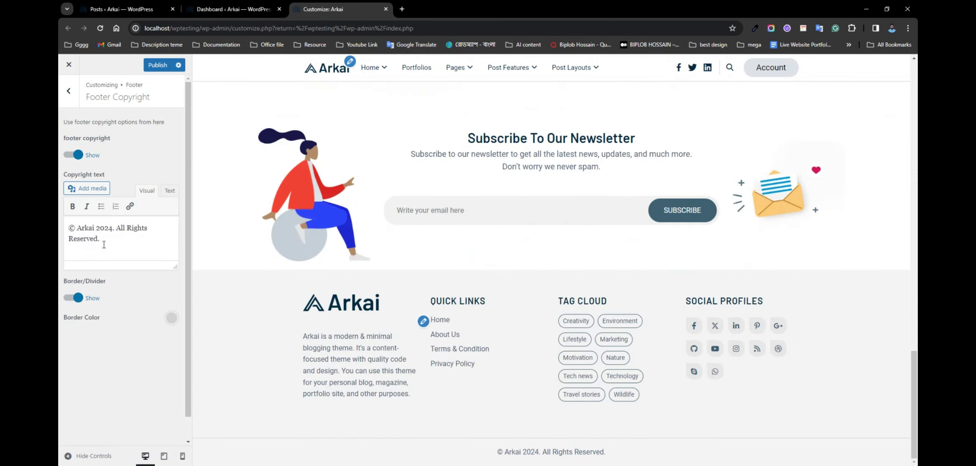
# - Append "asdg" to the copyright text in the Footer Copyright settings
pyautogui.moveTo(103, 241); pyautogui.dragTo(69, 227)
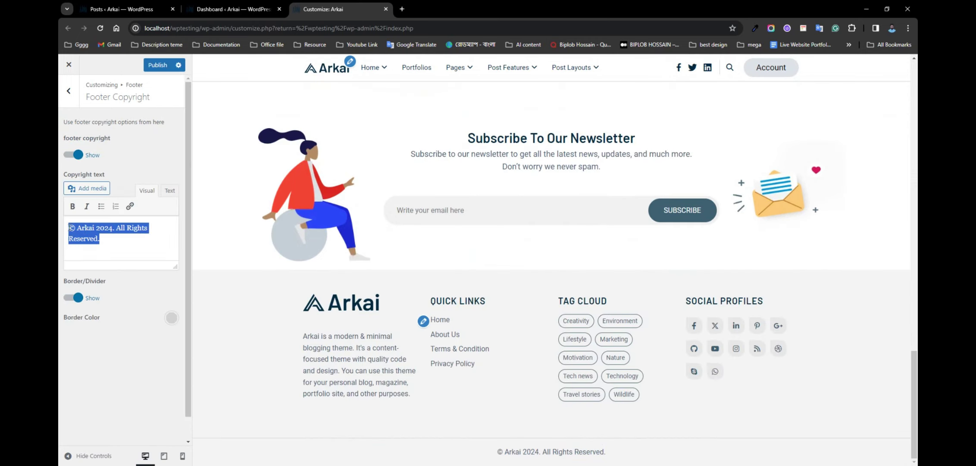
pyautogui.click(111, 234)
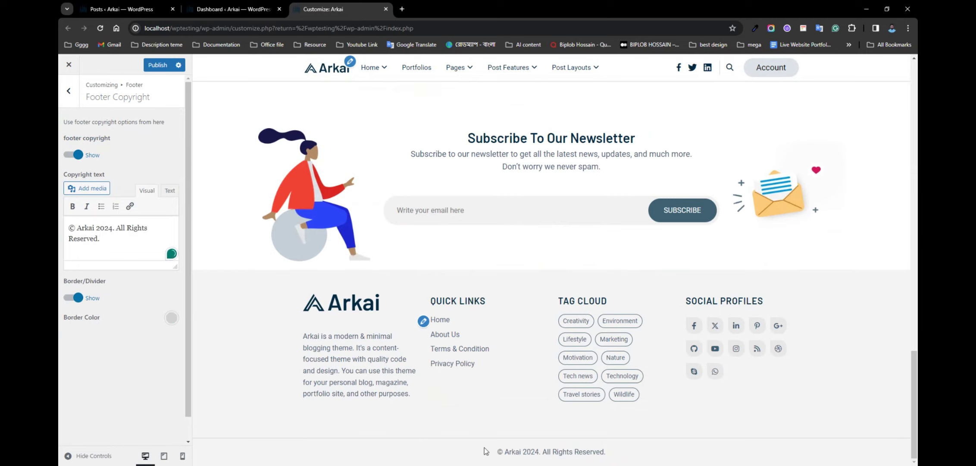
pyautogui.write('asdg')
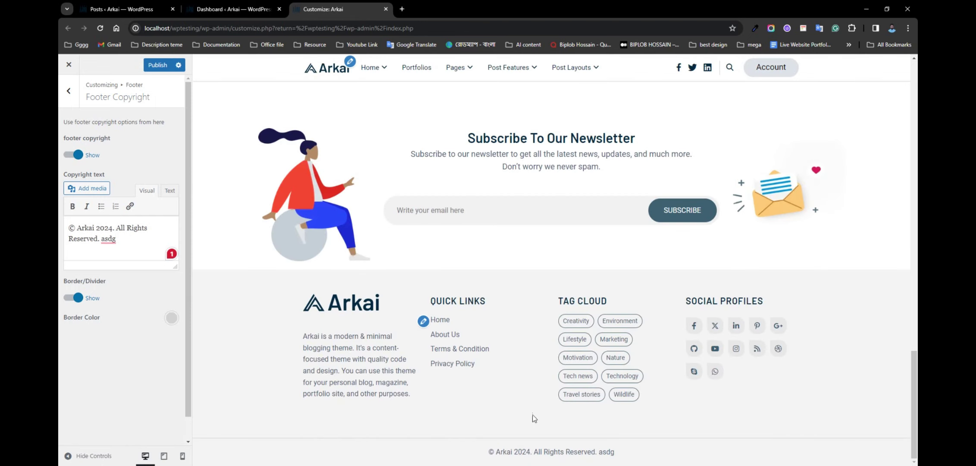
pyautogui.press('Escape')
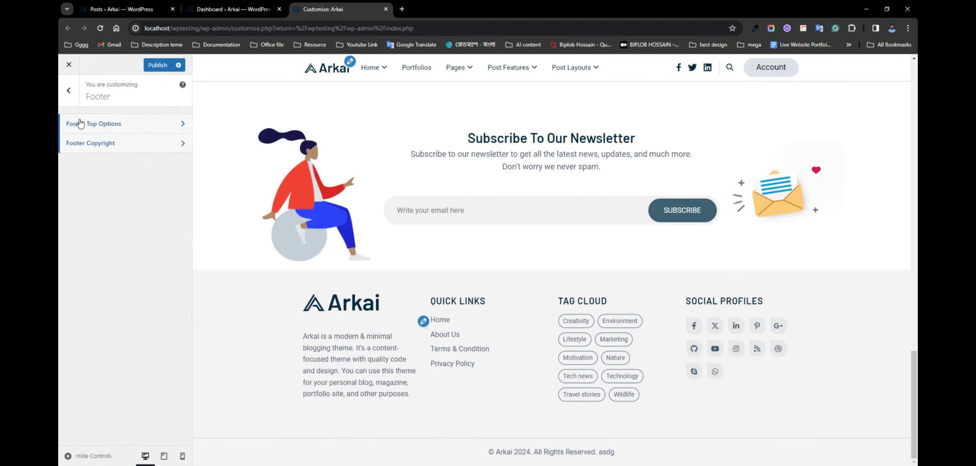
# - Switch the featured section display of the HomePage One template to Hide and back to Show
pyautogui.press('Escape')
pyautogui.click(113, 220)
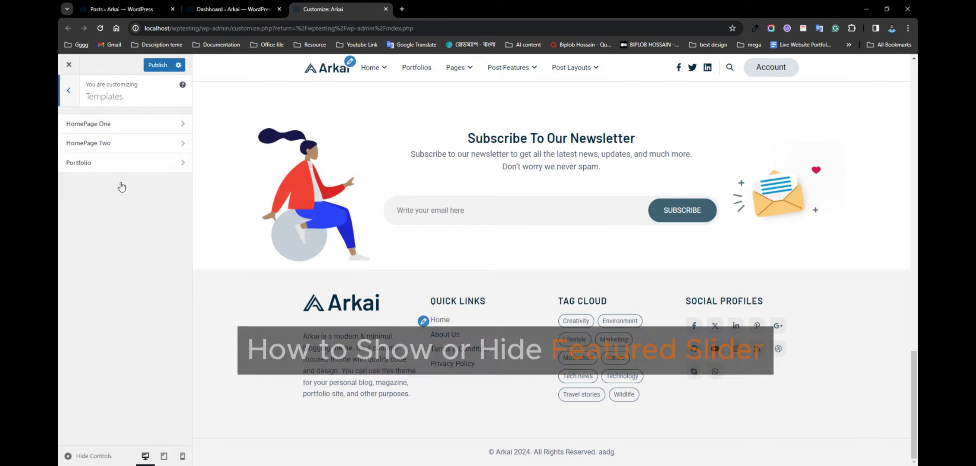
pyautogui.click(105, 124)
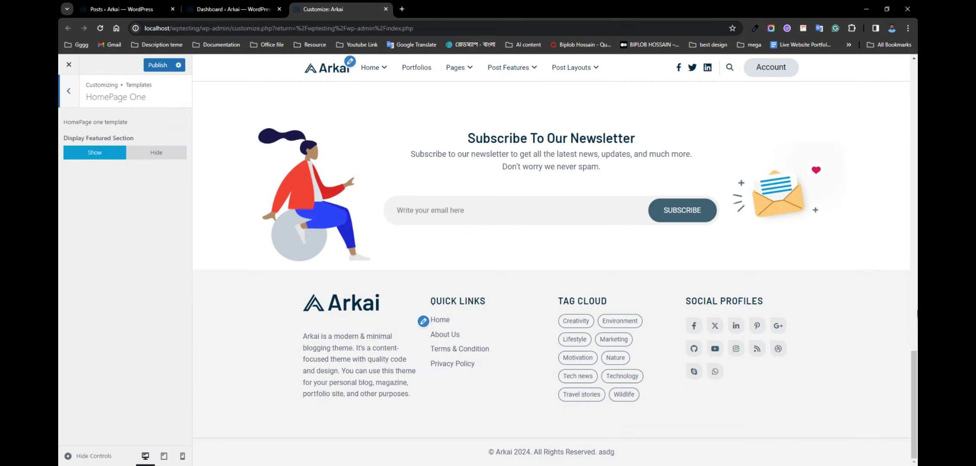
pyautogui.scroll(15, 578, 278)
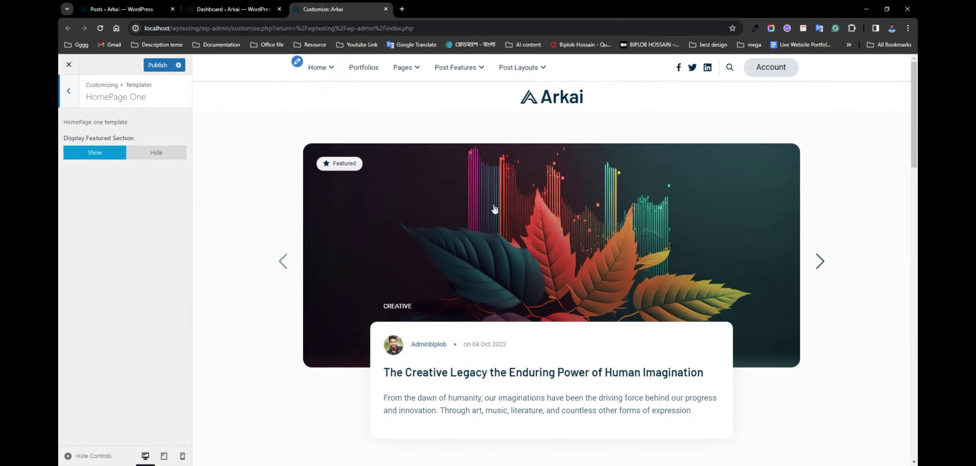
pyautogui.click(155, 153)
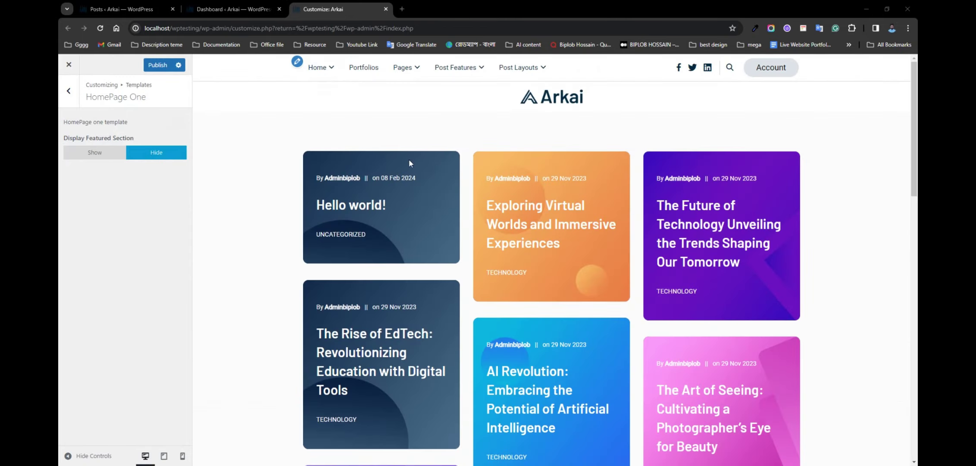
pyautogui.click(100, 153)
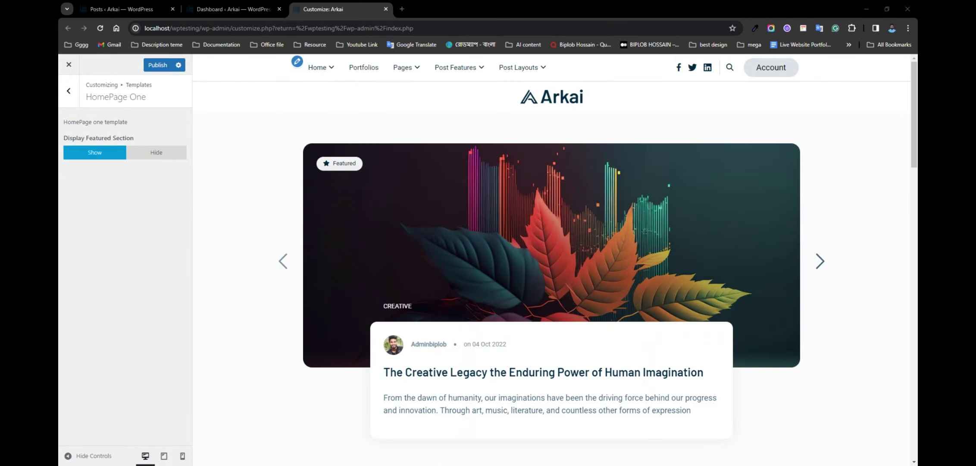
# - Try hiding the featured posts and category section and using three post columns in the HomePage Two template
pyautogui.click(69, 91)
pyautogui.click(97, 145)
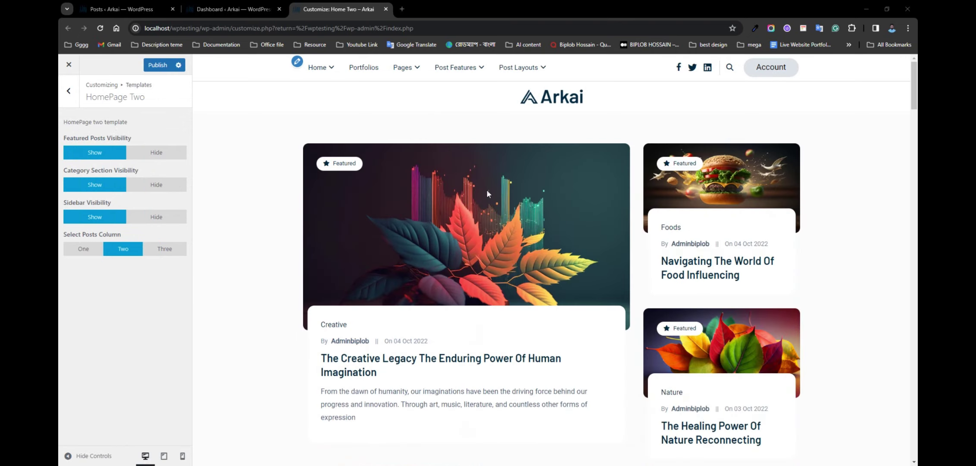
pyautogui.click(166, 155)
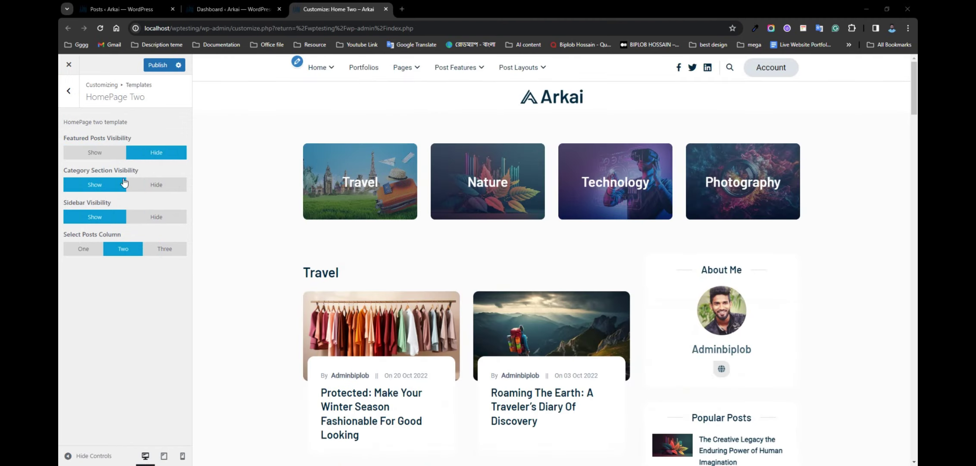
pyautogui.click(147, 187)
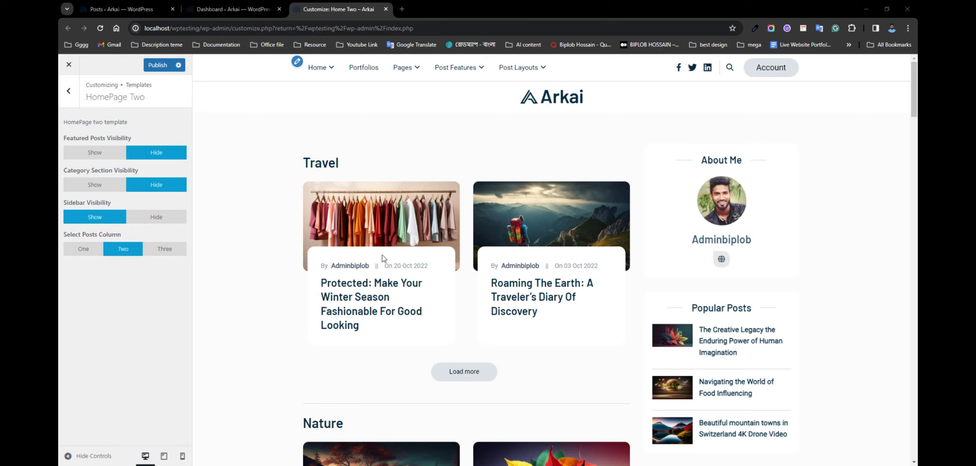
pyautogui.click(164, 248)
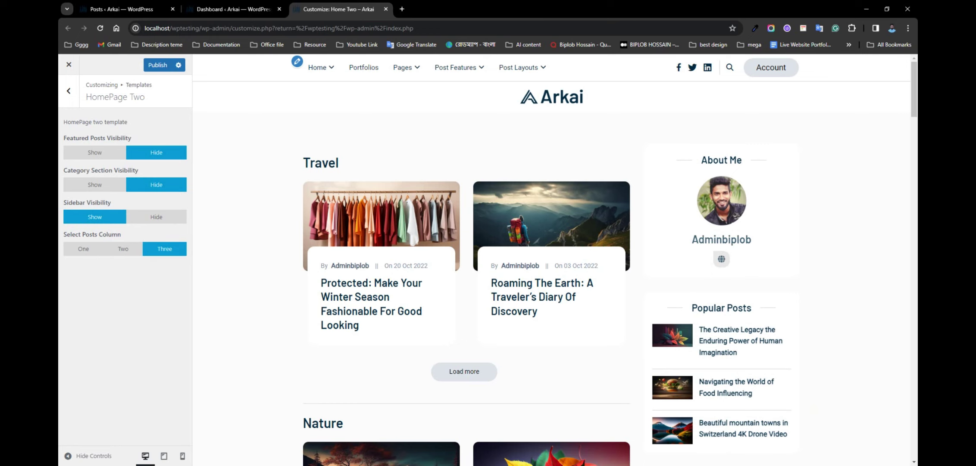
pyautogui.scroll(-5, 450, 250)
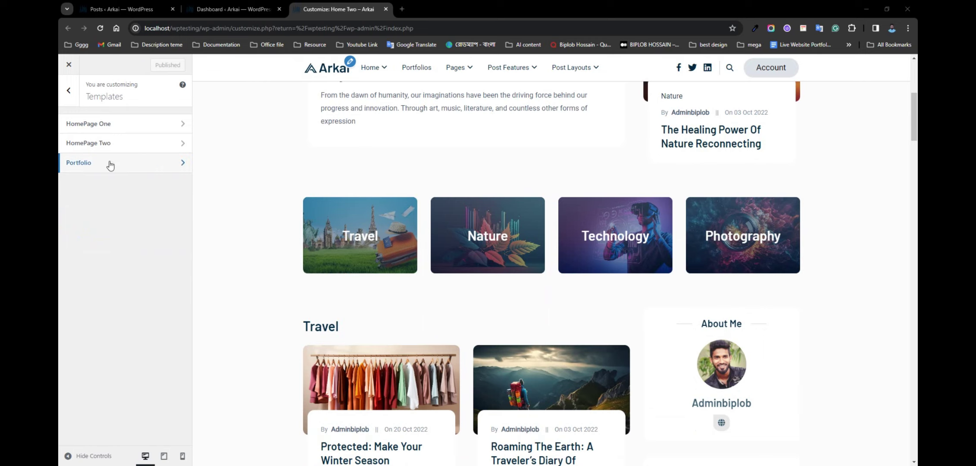
# - Examine the Portfolio template settings and the logo, title and icon options in Site Identity
pyautogui.click(114, 164)
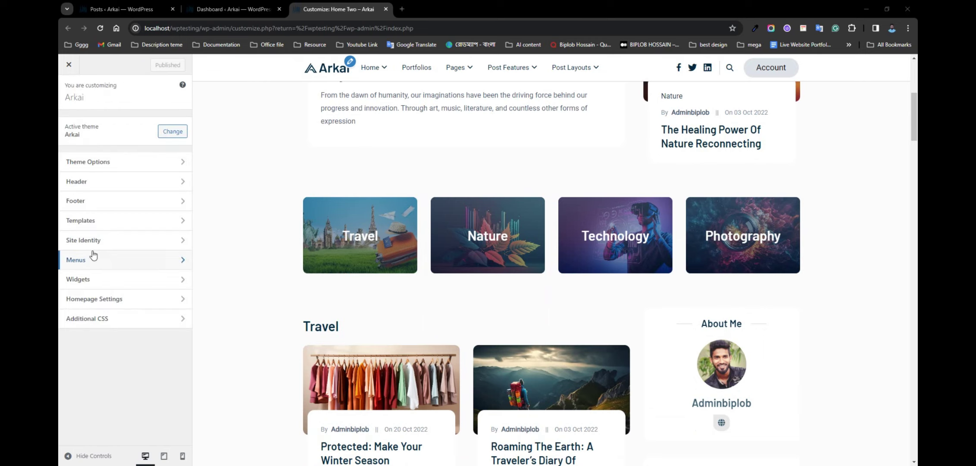
pyautogui.click(110, 241)
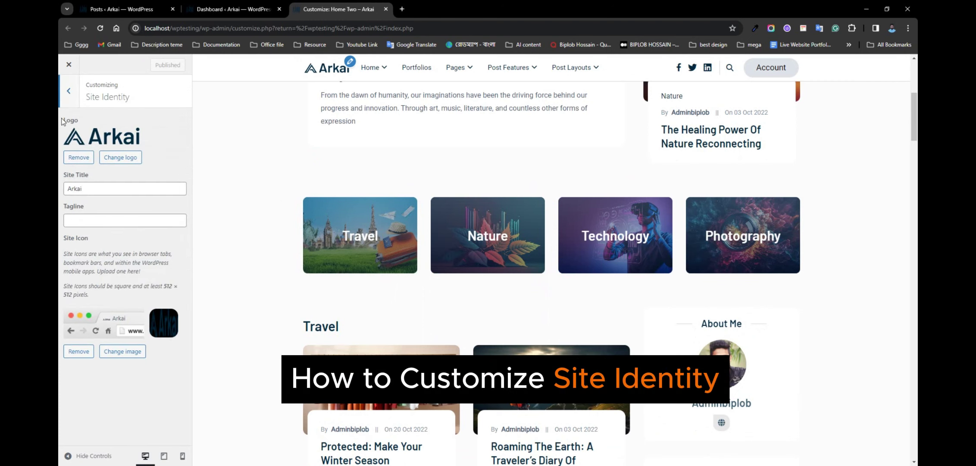
pyautogui.moveTo(62, 121); pyautogui.dragTo(130, 97)
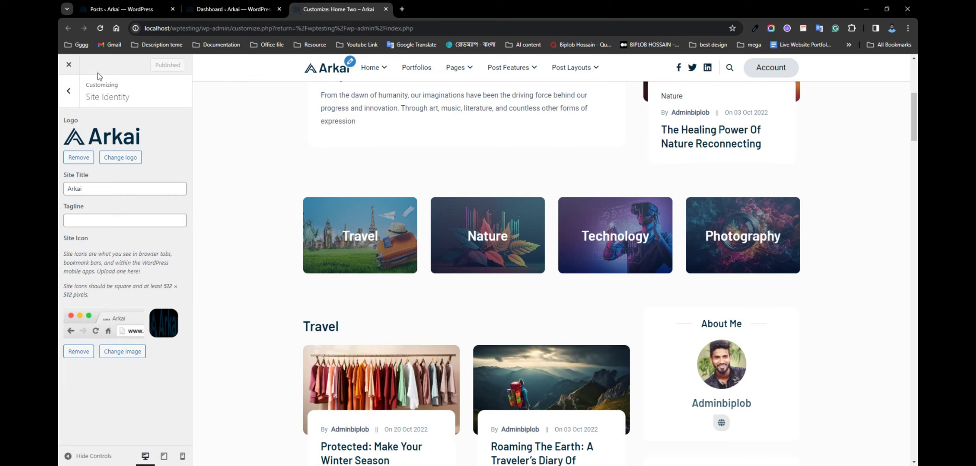
# - Set the homepage to display a static page and choose Home Two in the Homepage Settings
pyautogui.click(68, 91)
pyautogui.click(110, 302)
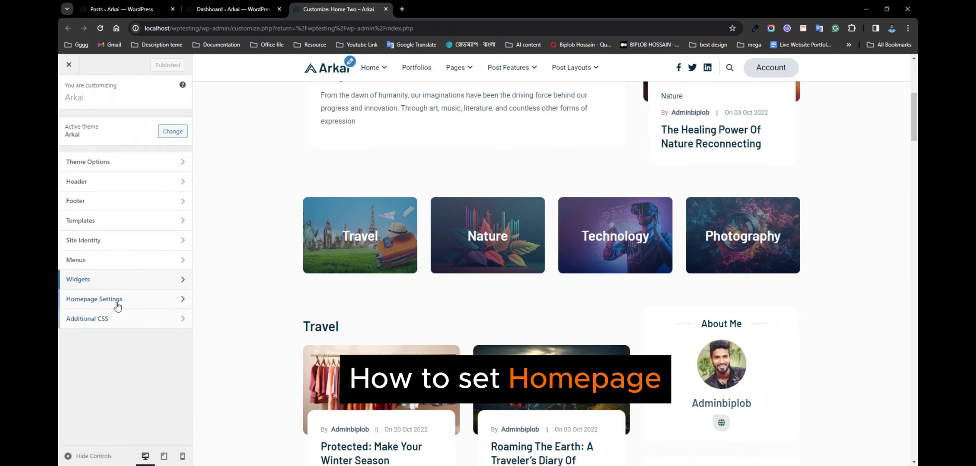
pyautogui.moveTo(66, 188); pyautogui.dragTo(125, 189)
pyautogui.click(132, 190)
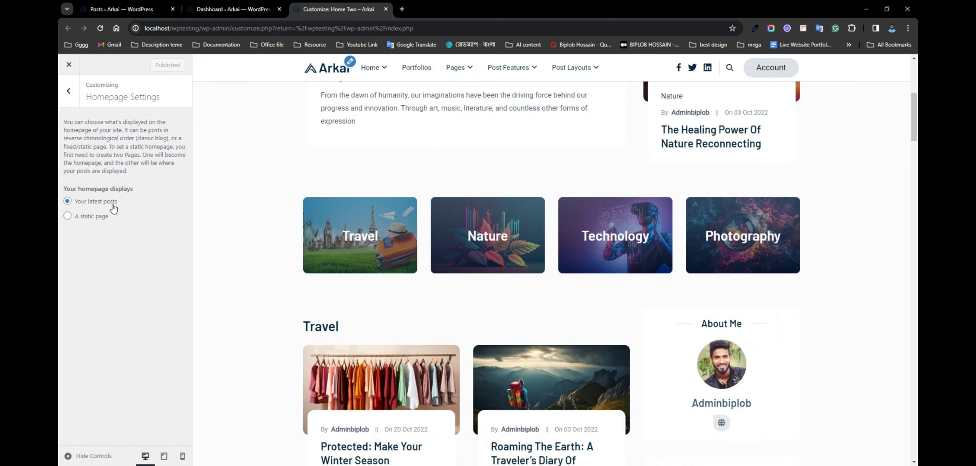
pyautogui.click(68, 216)
pyautogui.click(75, 252)
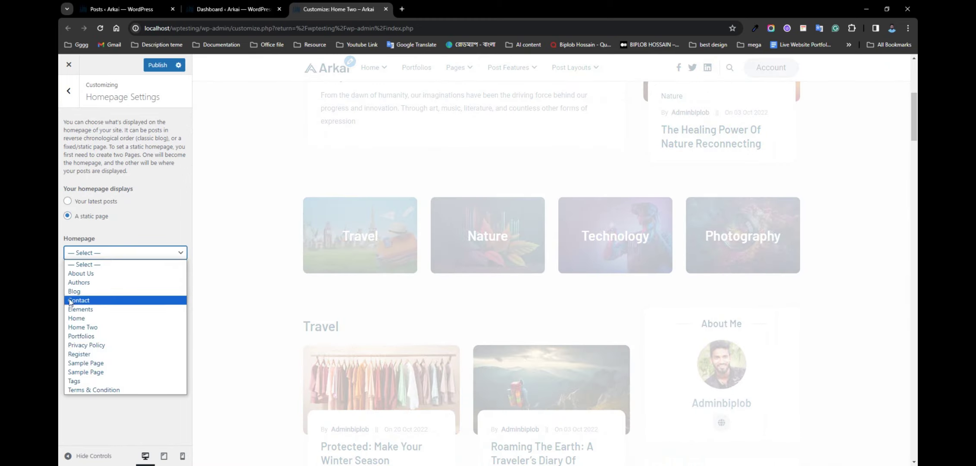
pyautogui.click(78, 327)
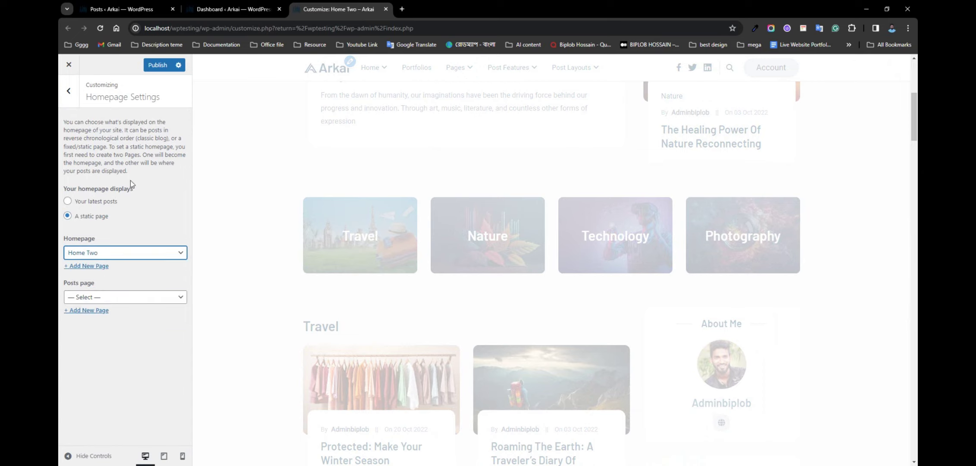
# - Set the homepage display back to Your latest posts
pyautogui.click(102, 253)
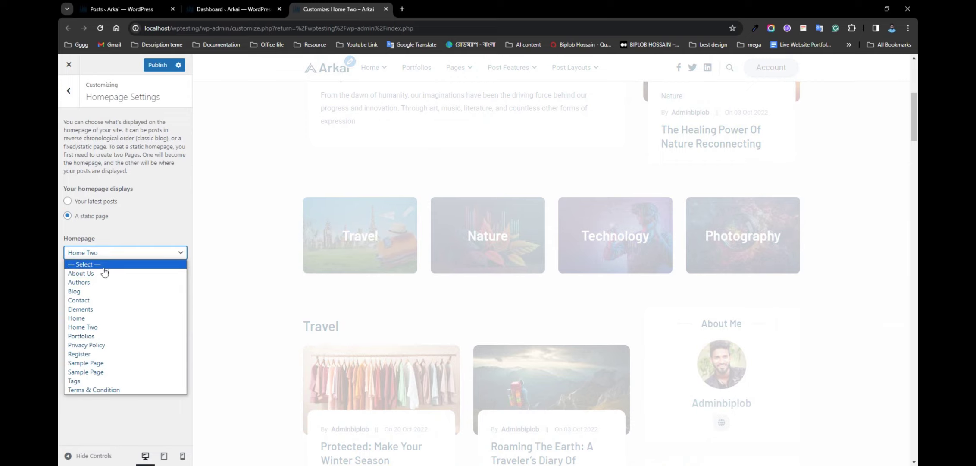
pyautogui.click(90, 199)
pyautogui.click(67, 201)
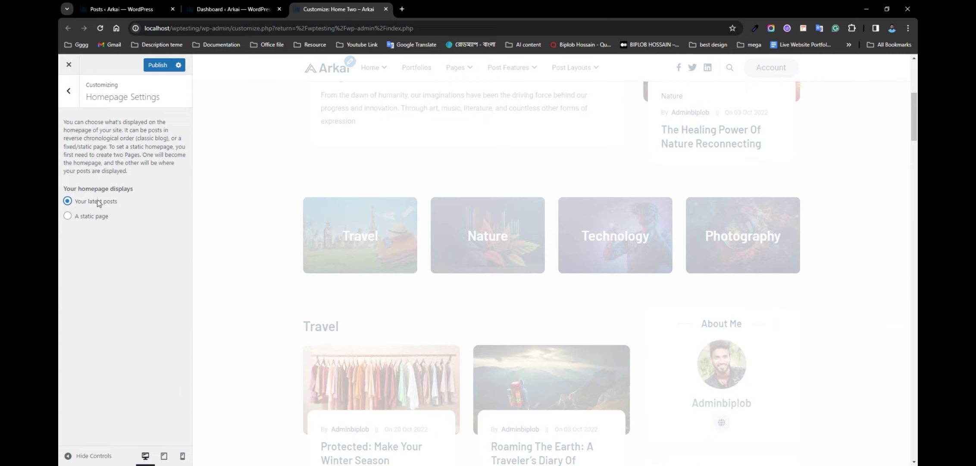
# - Leave the Homepage Settings and copy the complete Contact form 7 code block from the theme documentation's forms setup guide
pyautogui.click(68, 90)
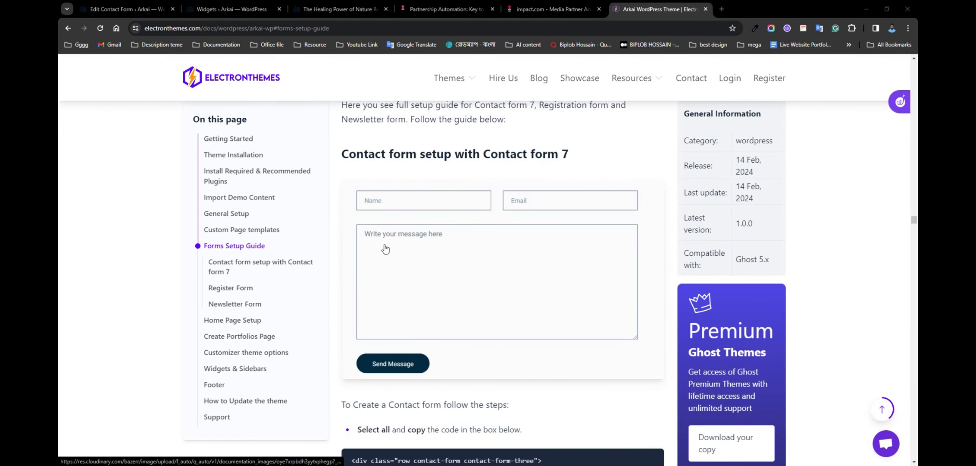
pyautogui.scroll(-5, 379, 248)
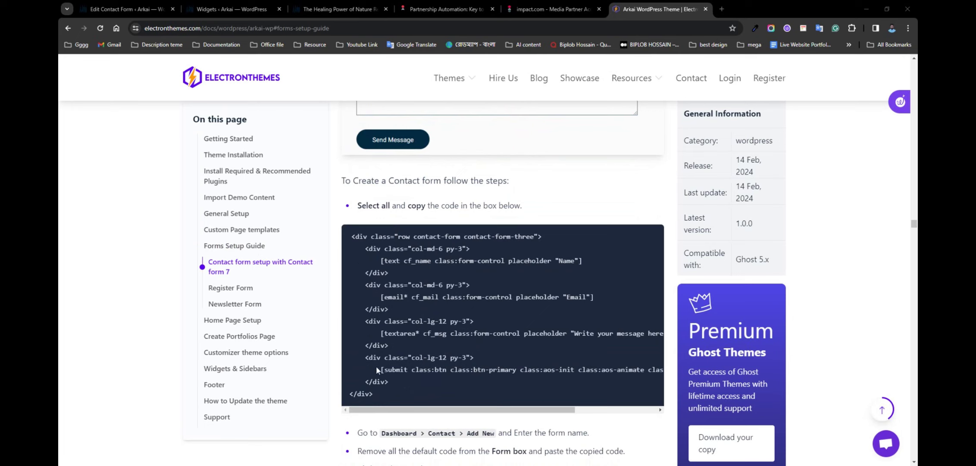
pyautogui.moveTo(375, 397); pyautogui.dragTo(345, 246)
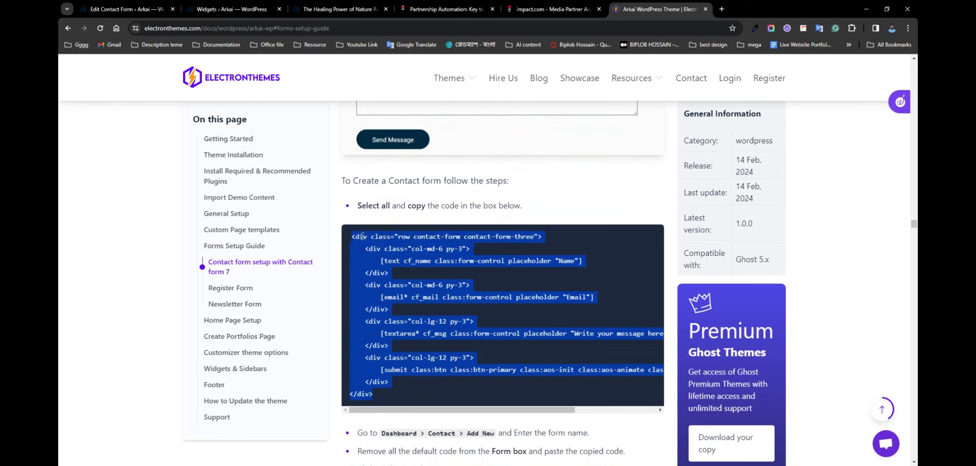
pyautogui.rightClick(377, 236)
pyautogui.click(392, 246)
pyautogui.hotkey('alt', 'Tab')
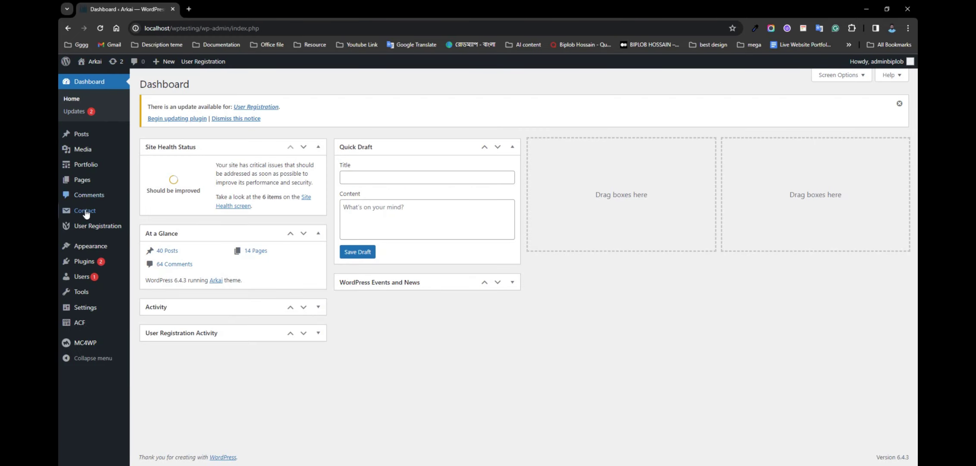
# - Start a new contact form in the WordPress dashboard and title it "Arkai Contact"
pyautogui.moveTo(85, 210)
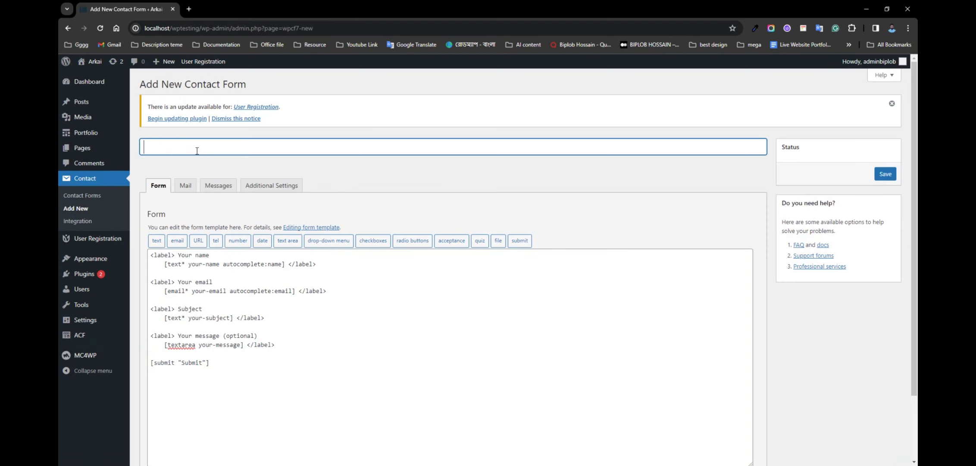
pyautogui.click(197, 150)
pyautogui.write('Arkai Contact')
# - Replace the default form template with the copied contact form code and save the form
pyautogui.click(260, 362)
pyautogui.hotkey('ctrl', 'a')
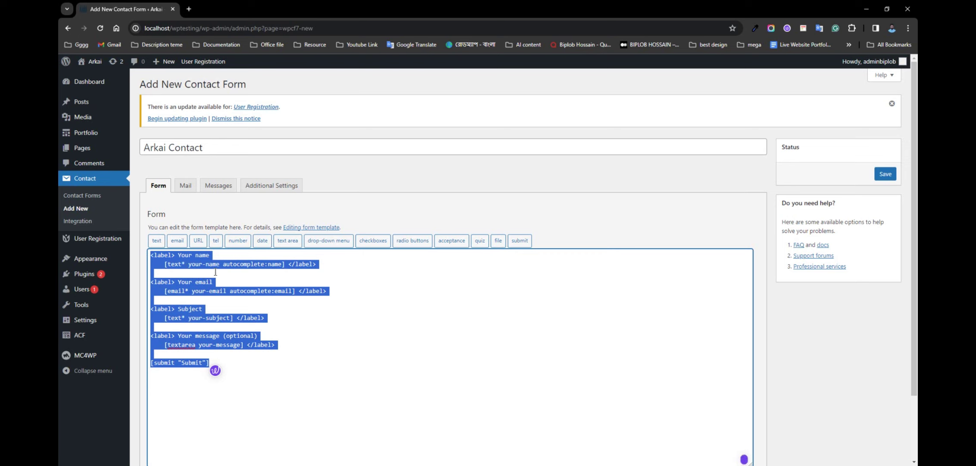
pyautogui.press('BackSpace')
pyautogui.rightClick(169, 261)
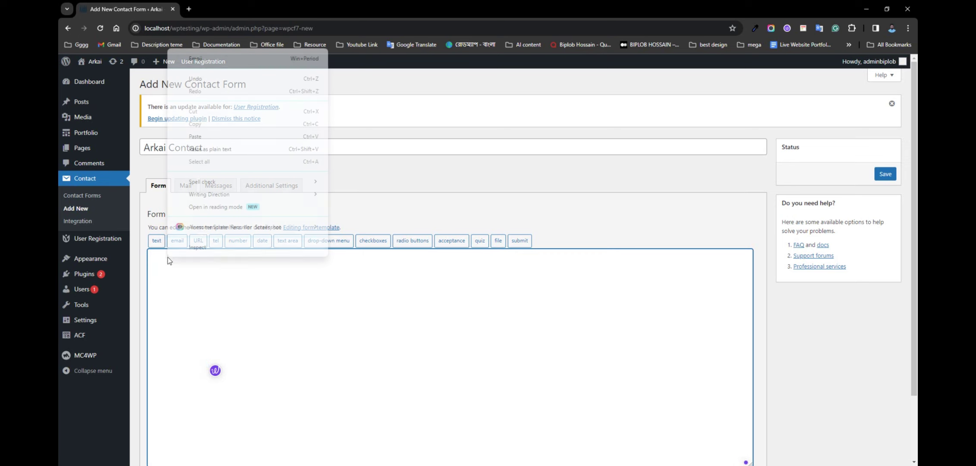
pyautogui.click(203, 137)
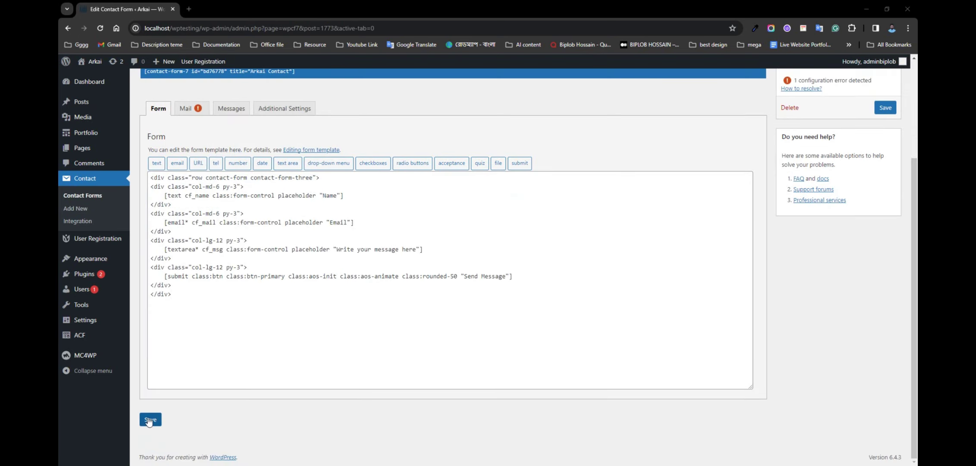
pyautogui.click(149, 421)
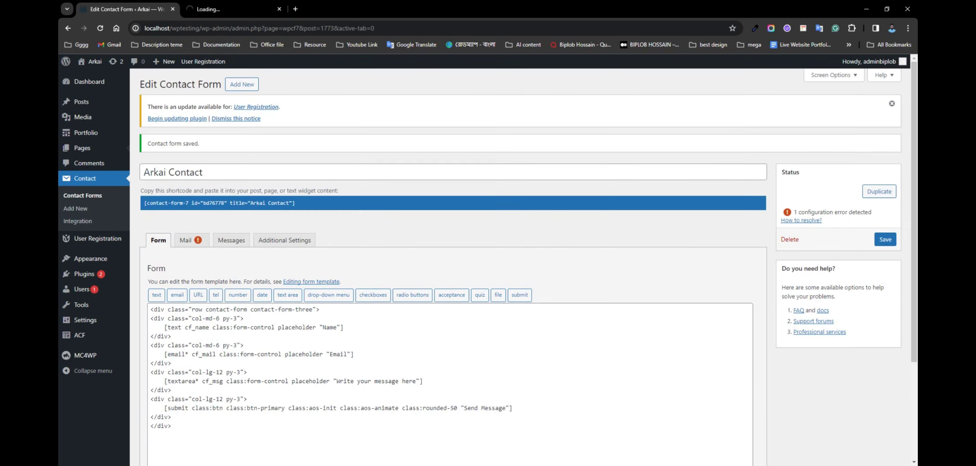
# - Create a new page titled "Contact" and assign it the contact template
pyautogui.moveTo(117, 148)
pyautogui.keyDown('ctrl'); pyautogui.click(156, 166); pyautogui.keyUp('ctrl')
pyautogui.hotkey('ctrl', 'Tab')
pyautogui.write('Contac')
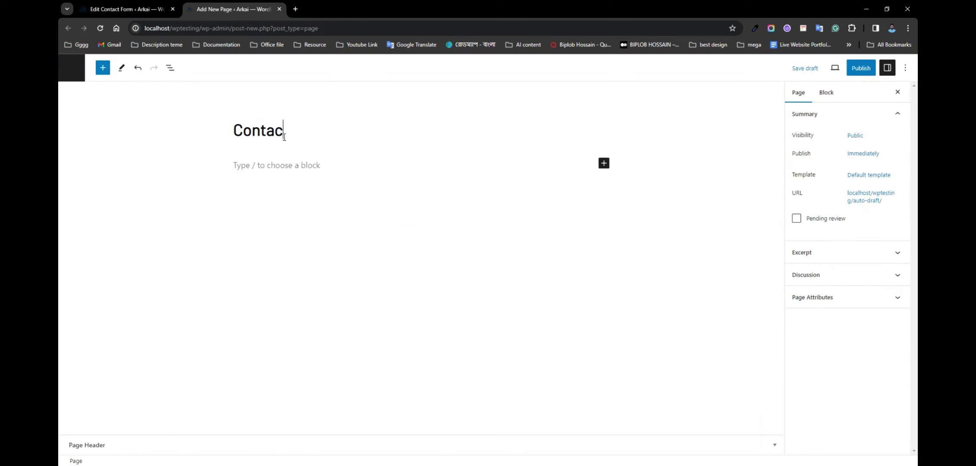
pyautogui.write('t')
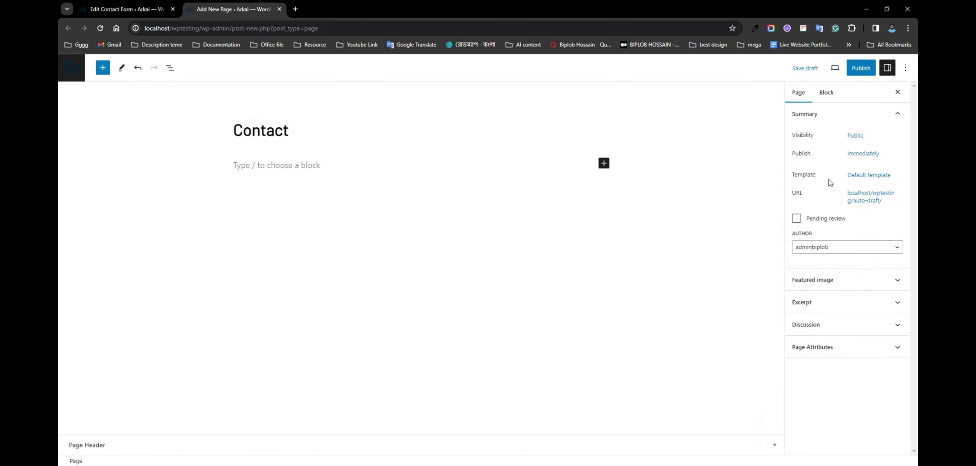
pyautogui.click(856, 175)
pyautogui.click(800, 241)
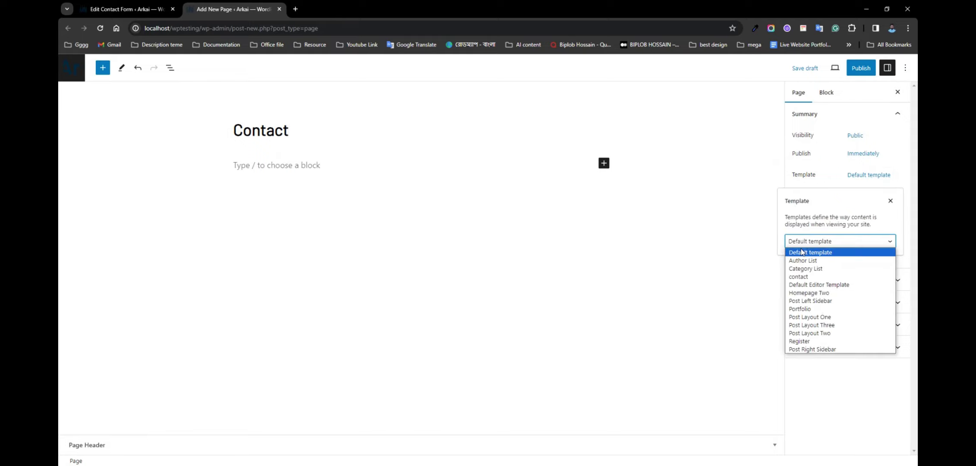
pyautogui.click(802, 280)
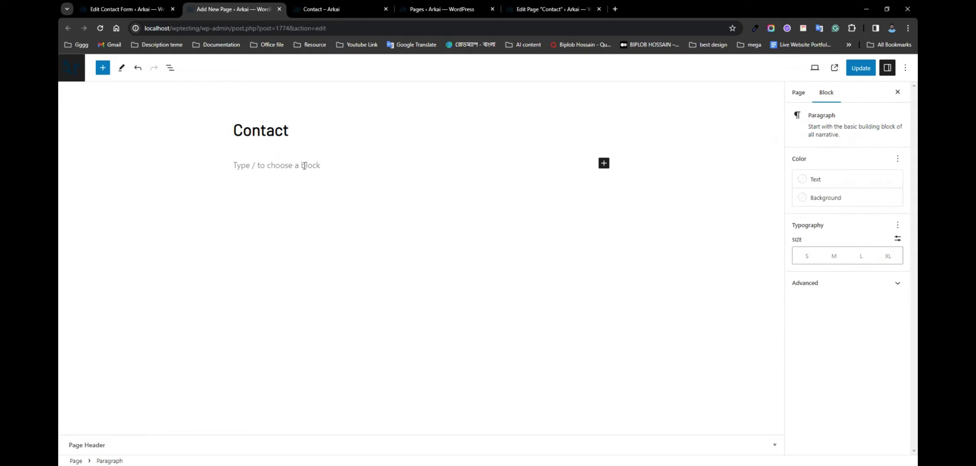
# - Add an H2 heading reading "Get in touch" to the Contact page content
pyautogui.write('/h2')
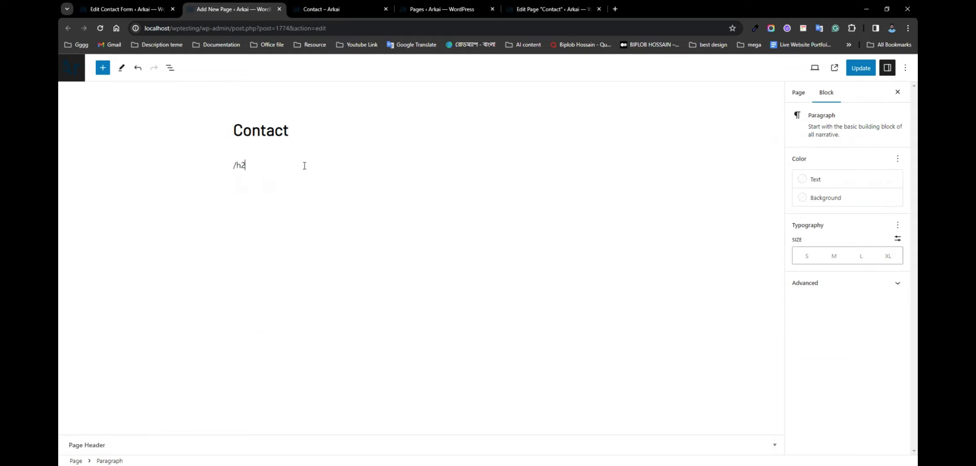
pyautogui.press('Return')
pyautogui.write('Ge')
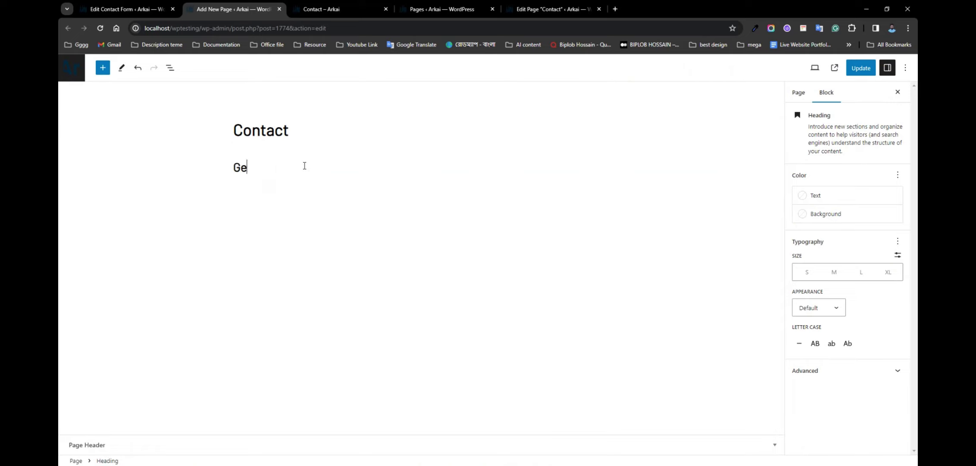
pyautogui.write('t in touch')
pyautogui.press('Return')
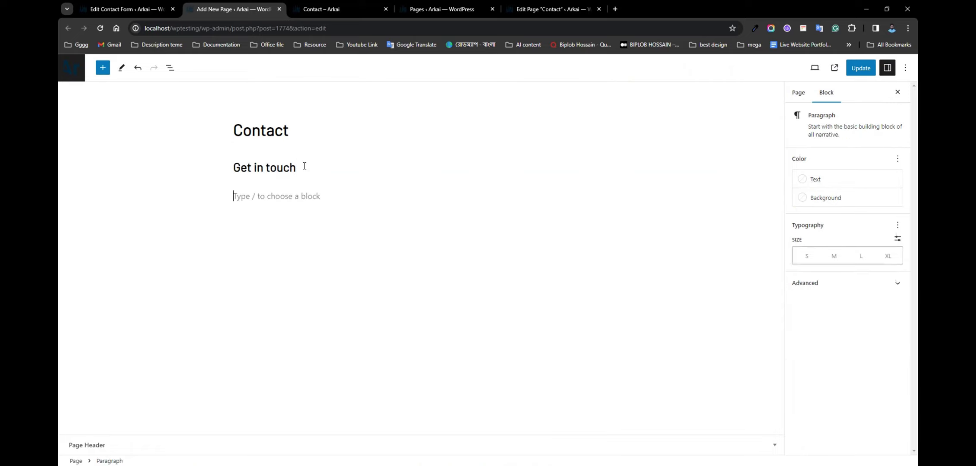
# - Paste the paragraph "Write any advice, suggestions, or anything you want to share with us. We will reply shortly" below the heading
pyautogui.rightClick(263, 198)
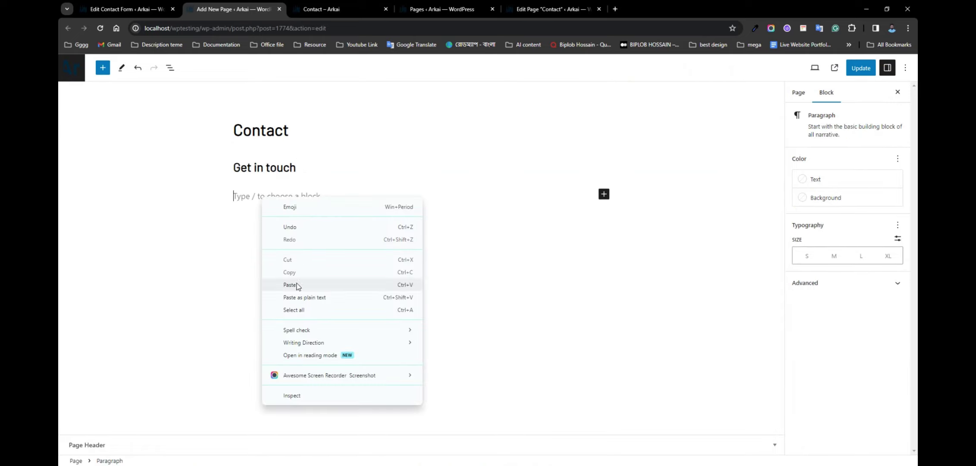
pyautogui.click(289, 285)
pyautogui.press('Return')
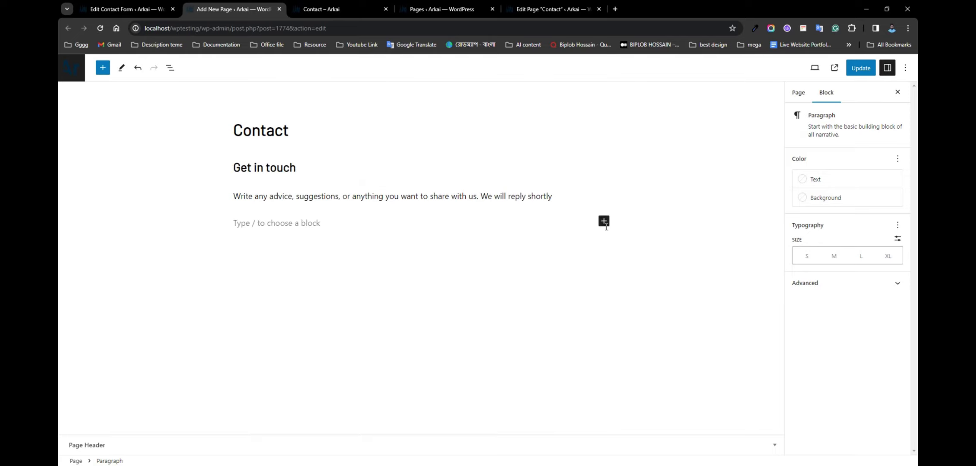
# - Insert a Contact Form 7 block using the Arkai Contact form, update the page and view it on the site
pyautogui.click(604, 221)
pyautogui.click(725, 287)
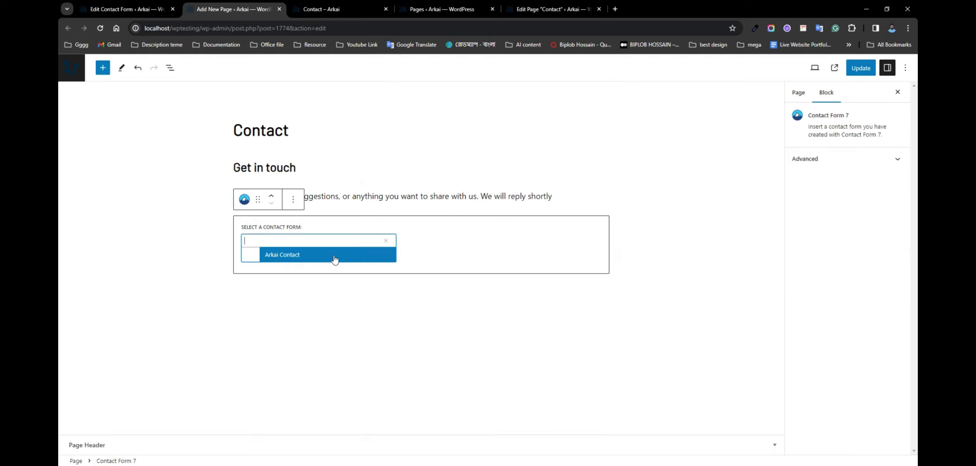
pyautogui.click(301, 256)
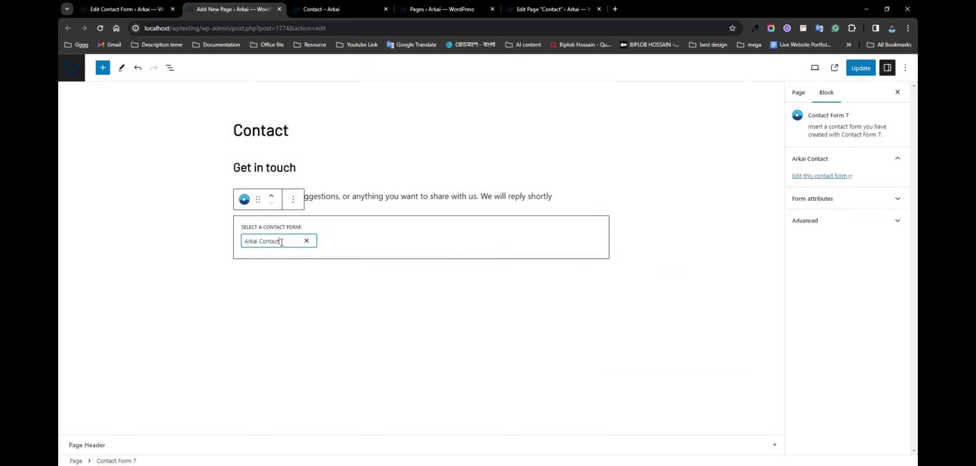
pyautogui.click(860, 68)
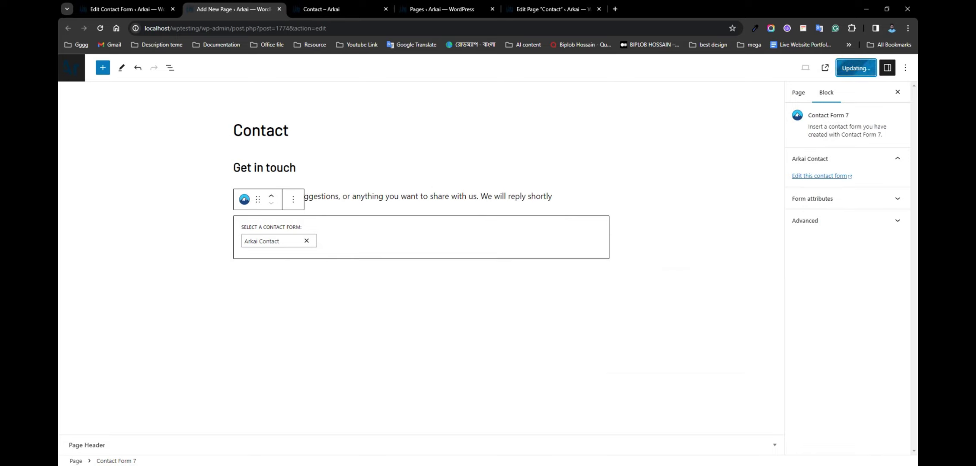
pyautogui.click(322, 10)
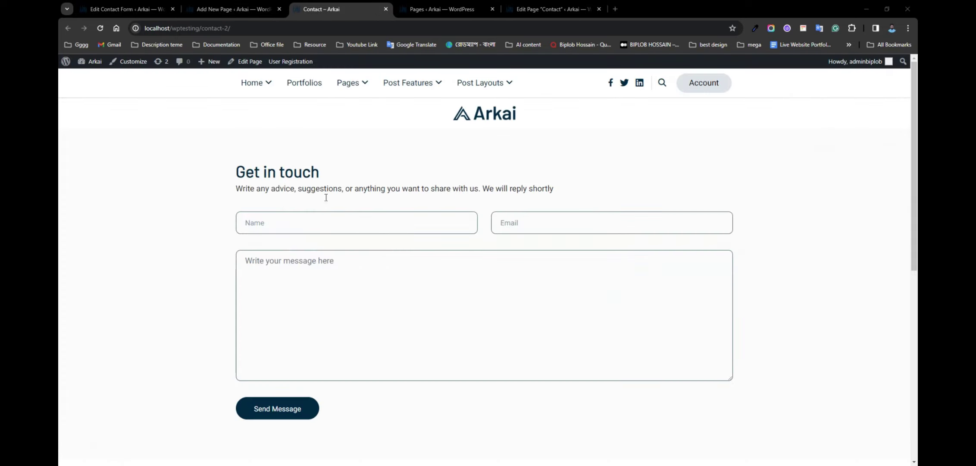